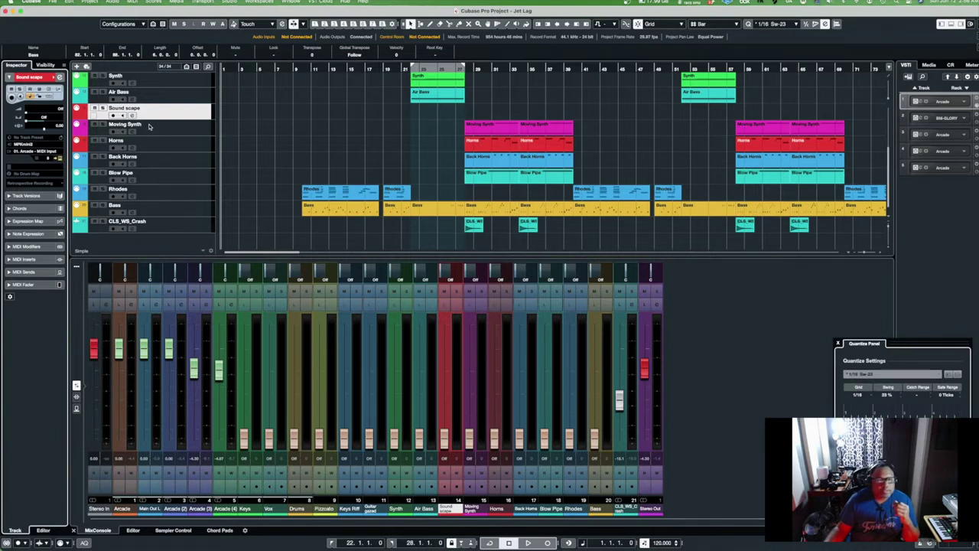
Open the Drums track's BM-GLORY instrument and move its window over the Arcade window so its controls are accessible
{"action": "scroll", "coordinate": [150, 133], "scroll_direction": "up", "scroll_amount": 2}
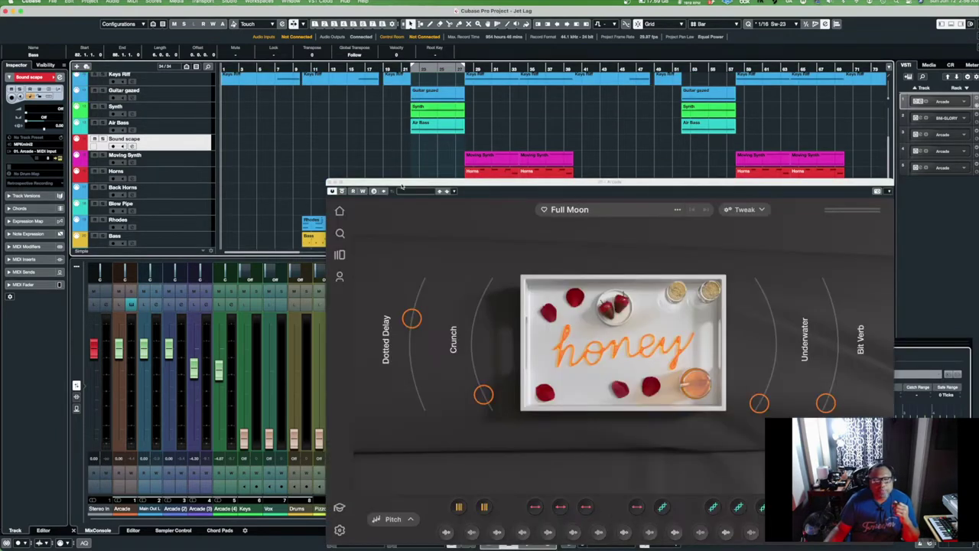
{"action": "left_click_drag", "start_coordinate": [401, 186], "coordinate": [386, 121]}
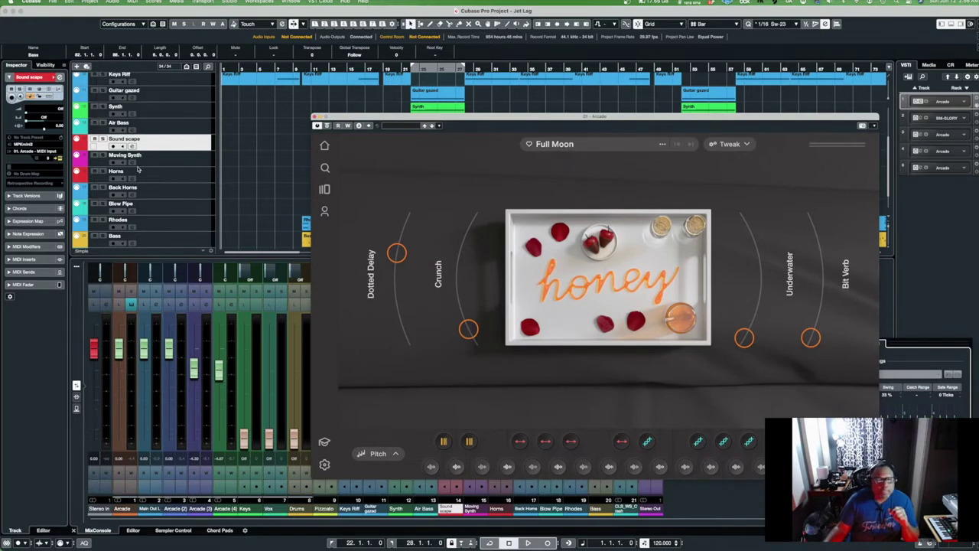
{"action": "scroll", "coordinate": [153, 147], "scroll_direction": "up", "scroll_amount": 3}
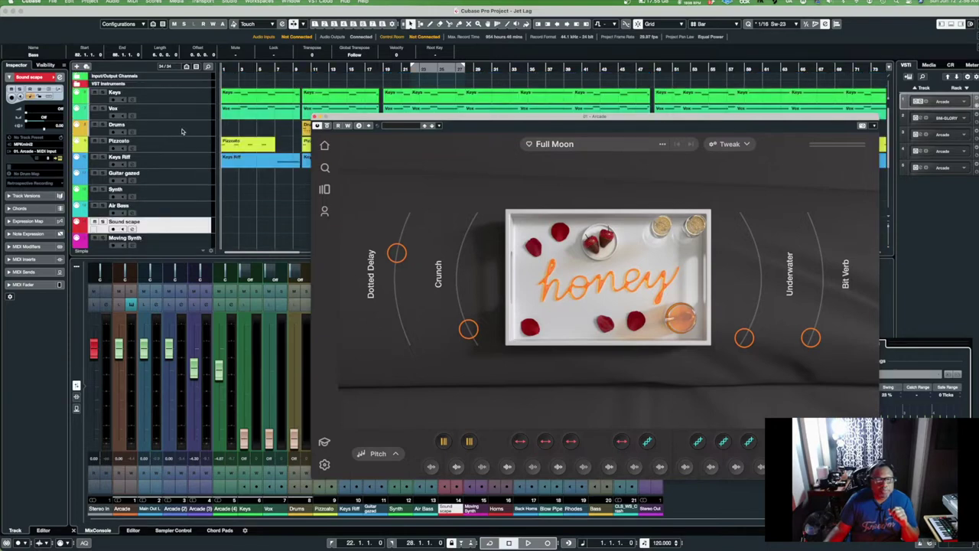
{"action": "left_click", "coordinate": [181, 132]}
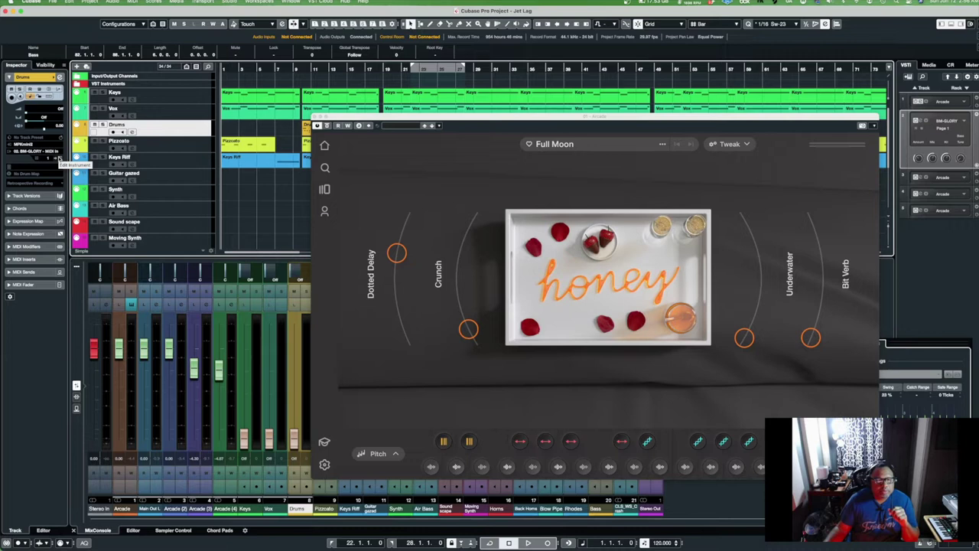
{"action": "left_click", "coordinate": [60, 158]}
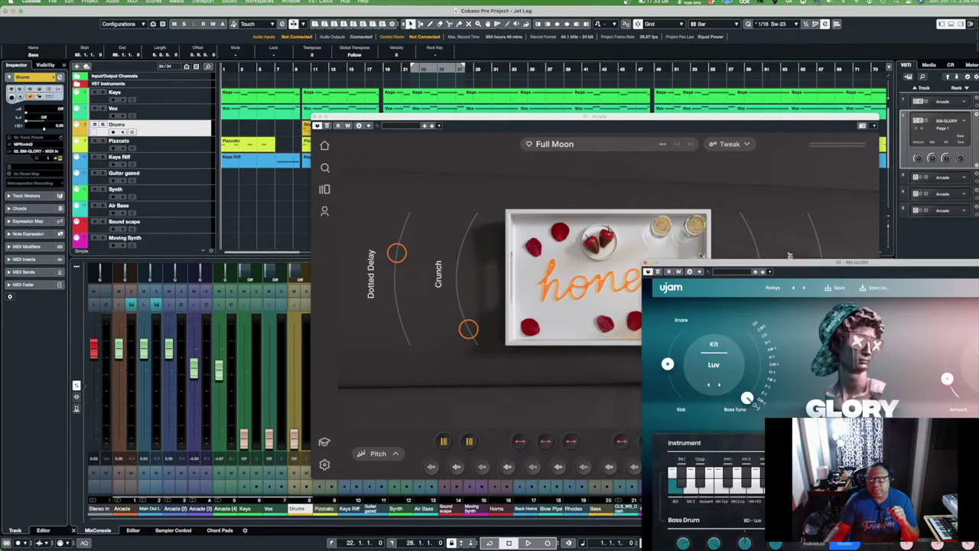
{"action": "left_click_drag", "start_coordinate": [748, 267], "coordinate": [474, 177]}
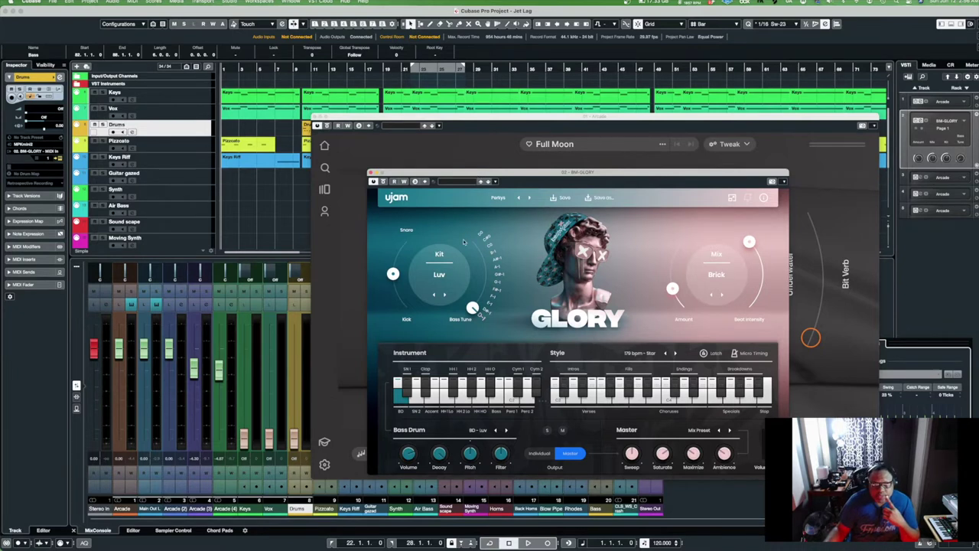
Audition individual BM-GLORY drum sounds, including Snare 2, HiHat 1 Low and HiHat 2 Low
{"action": "left_click", "coordinate": [418, 402]}
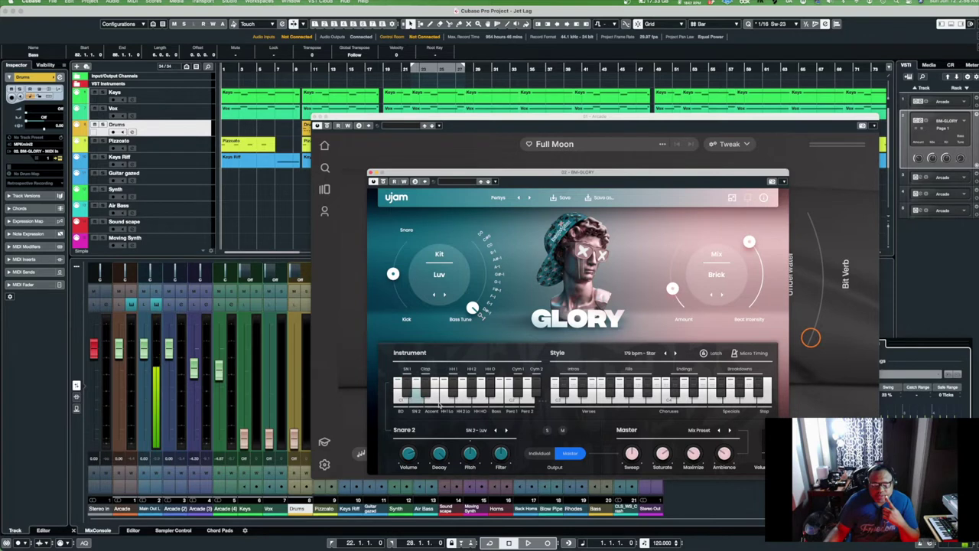
{"action": "left_click", "coordinate": [435, 402]}
{"action": "left_click", "coordinate": [452, 402]}
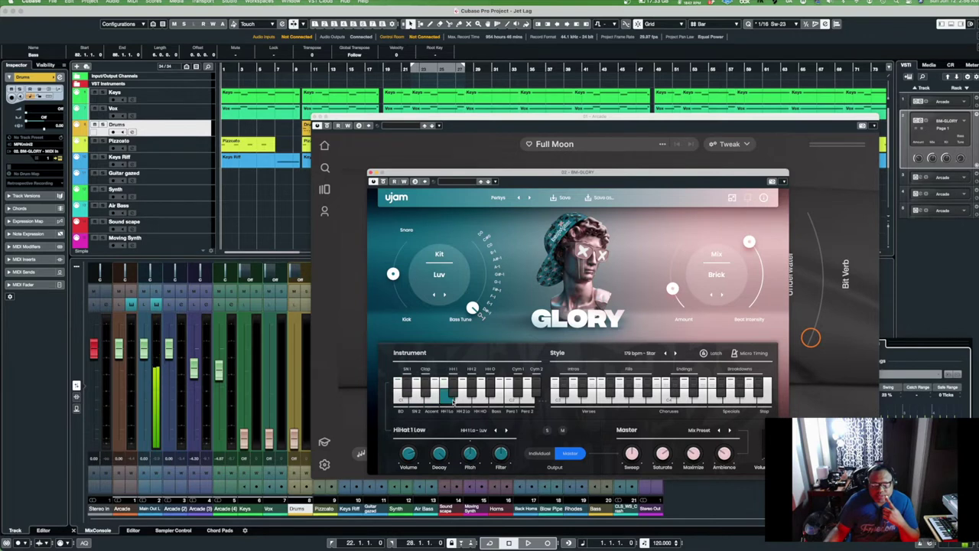
{"action": "left_click", "coordinate": [404, 399]}
{"action": "left_click", "coordinate": [462, 402]}
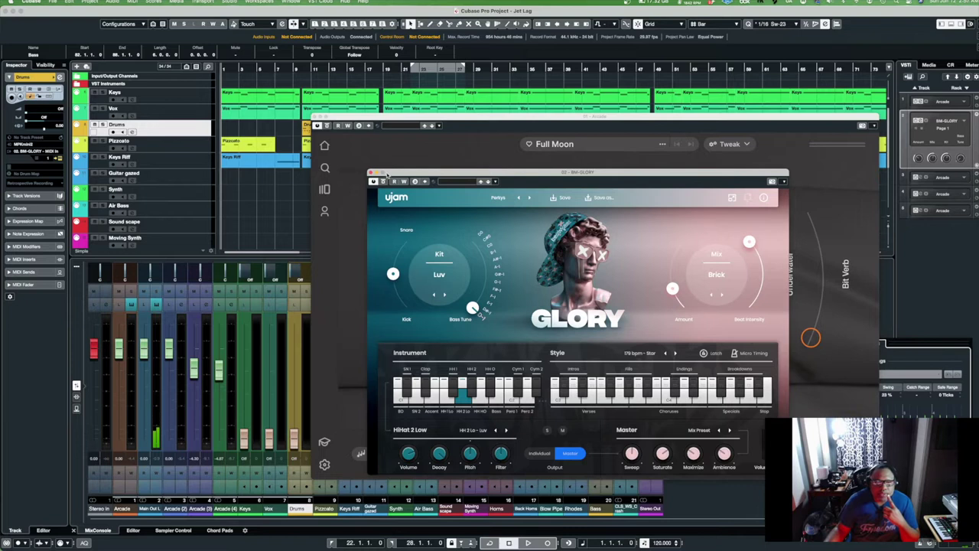
Close the BM-GLORY and Arcade instrument windows
{"action": "left_click_drag", "start_coordinate": [386, 175], "coordinate": [406, 177]}
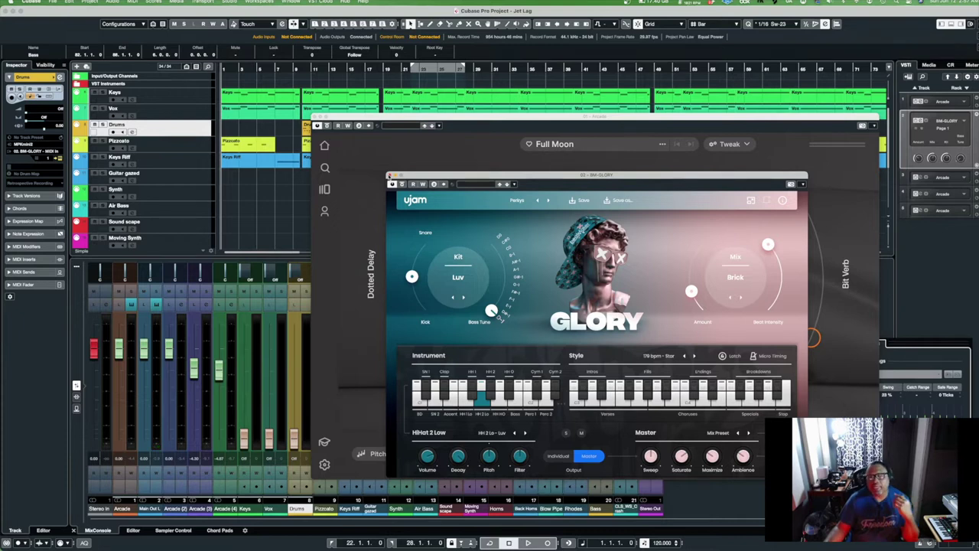
{"action": "left_click", "coordinate": [391, 176]}
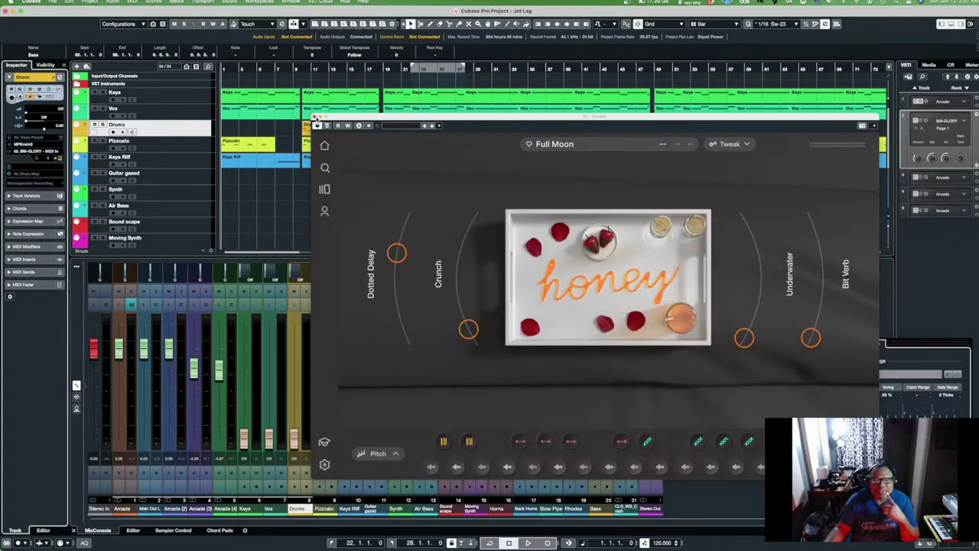
{"action": "left_click", "coordinate": [314, 117]}
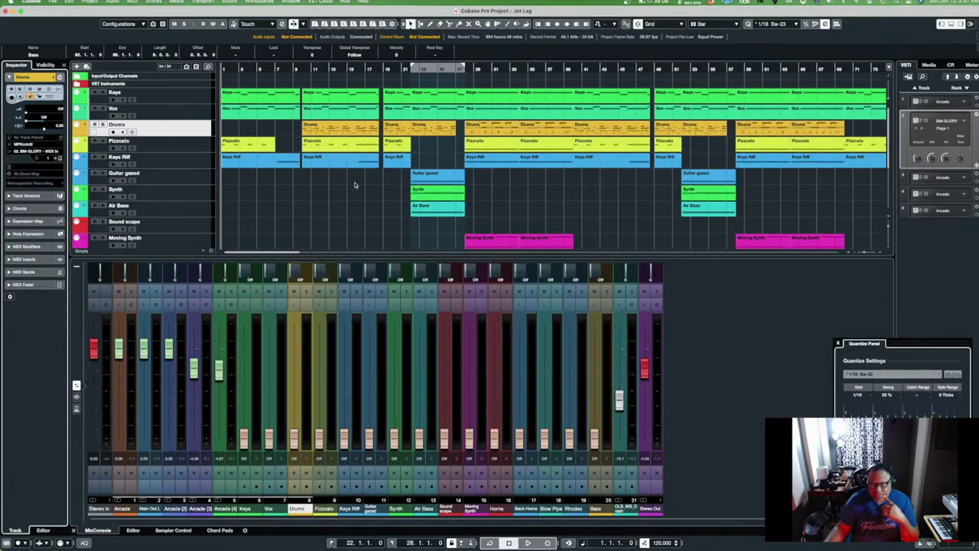
Deselect all events, play the arrangement from bar 1 and stop playback in bar 9
{"action": "left_click", "coordinate": [342, 226]}
{"action": "key", "text": "g"}
{"action": "key", "text": "g"}
{"action": "key", "text": "g"}
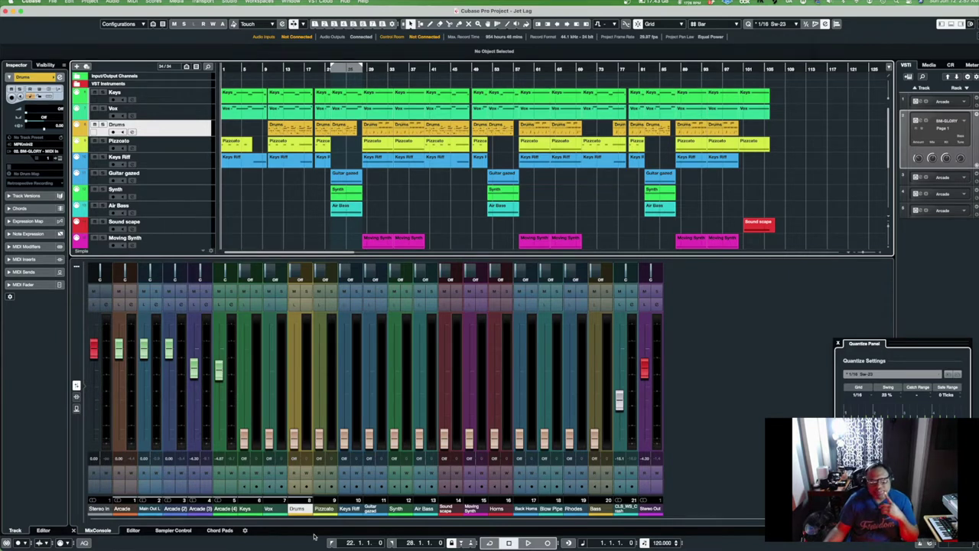
{"action": "left_click", "coordinate": [528, 542]}
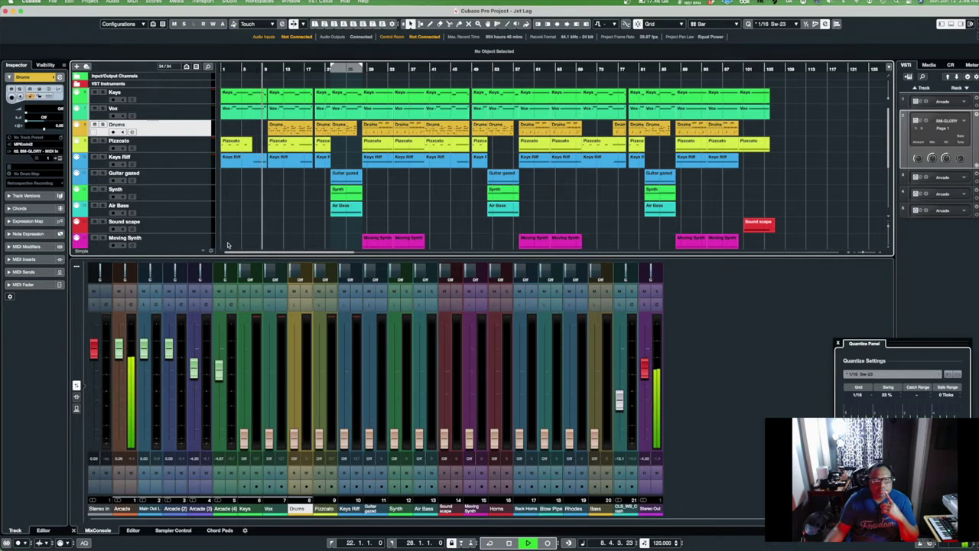
{"action": "left_click", "coordinate": [510, 542]}
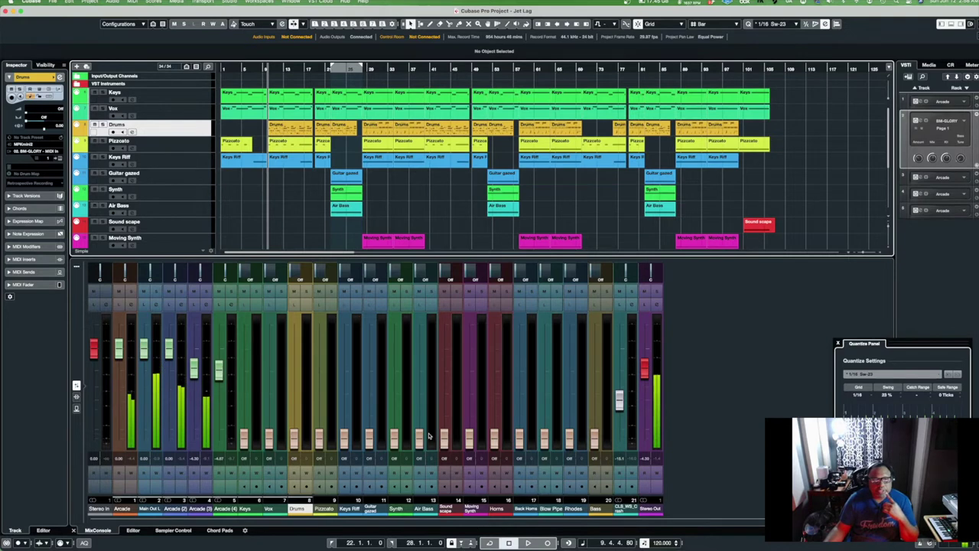
Open the Keys track's Arcade instrument and position its window so the sample keys are accessible
{"action": "left_click", "coordinate": [202, 97]}
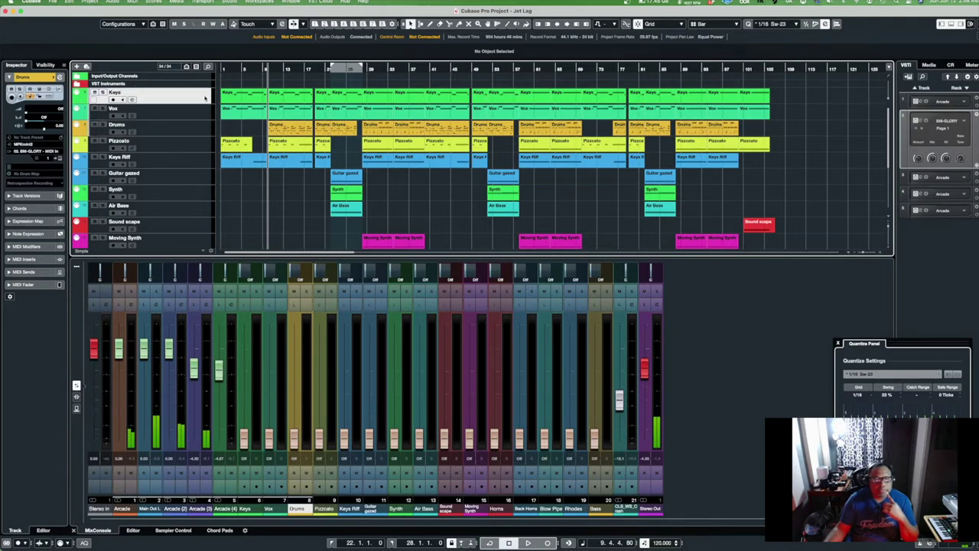
{"action": "left_click", "coordinate": [61, 159]}
{"action": "left_click", "coordinate": [61, 159]}
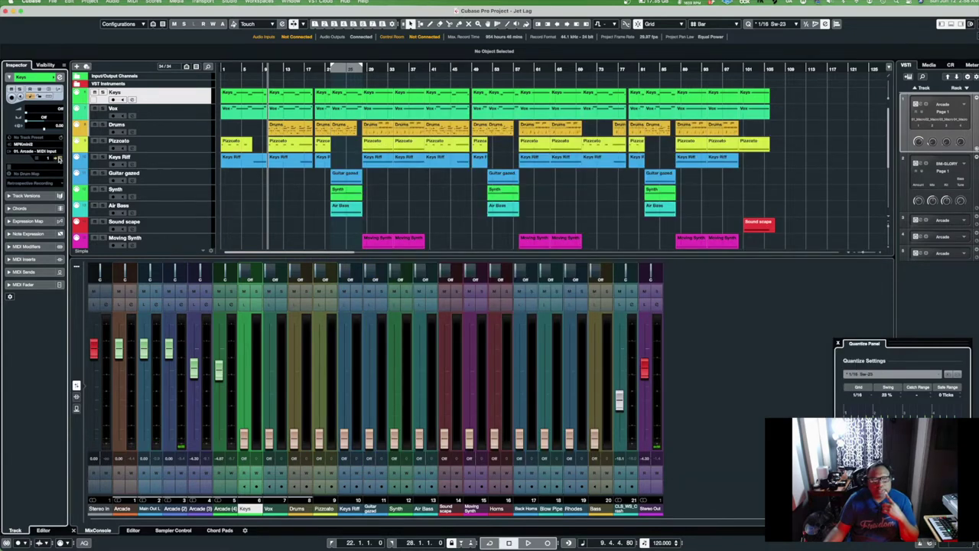
{"action": "left_click", "coordinate": [60, 159]}
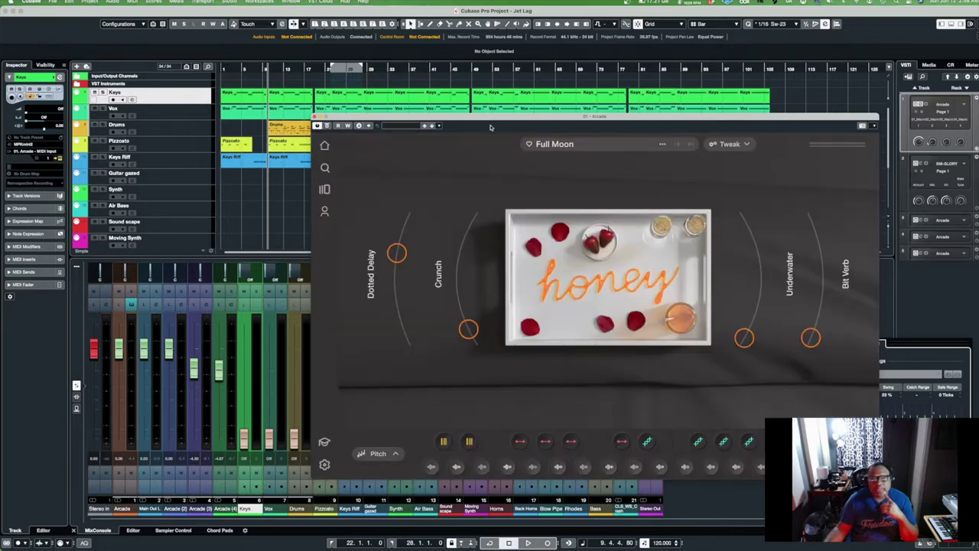
{"action": "left_click_drag", "start_coordinate": [483, 119], "coordinate": [459, 78]}
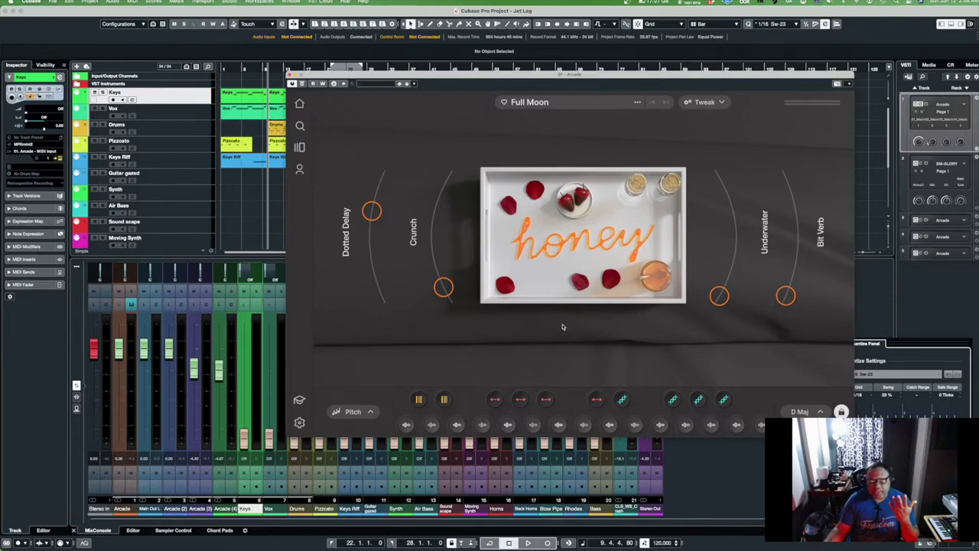
Audition eight consecutive samples of the Full Moon kit in Arcade, and close the instrument window
{"action": "left_click", "coordinate": [506, 429]}
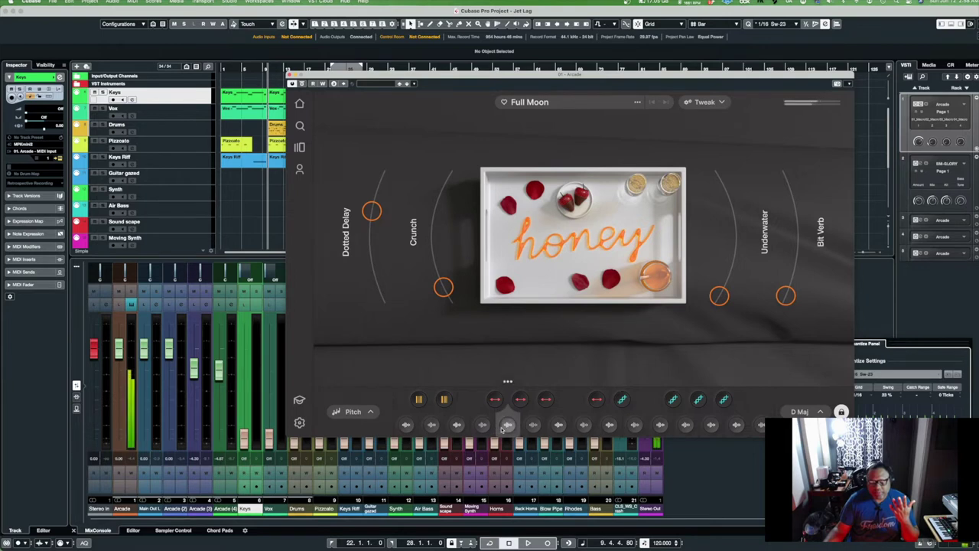
{"action": "left_click", "coordinate": [538, 430]}
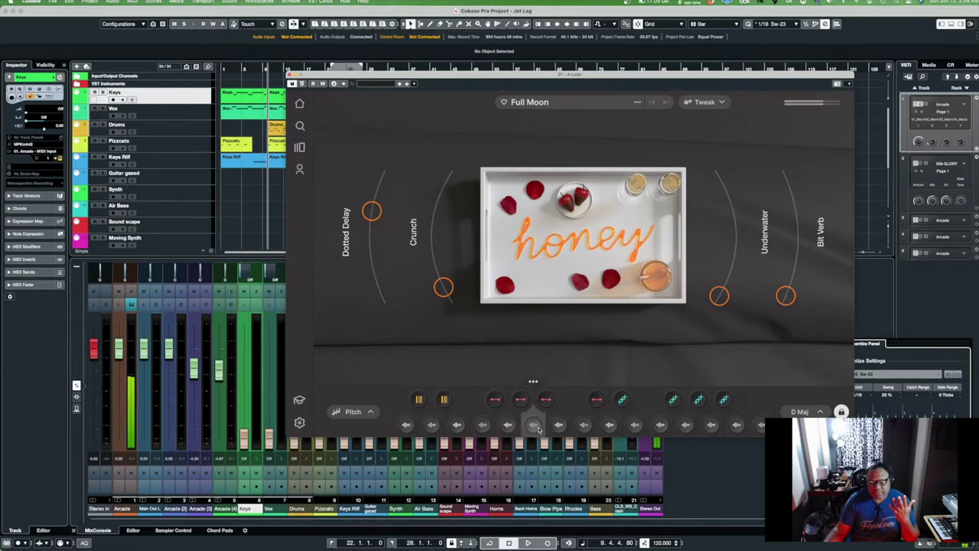
{"action": "left_click", "coordinate": [557, 428]}
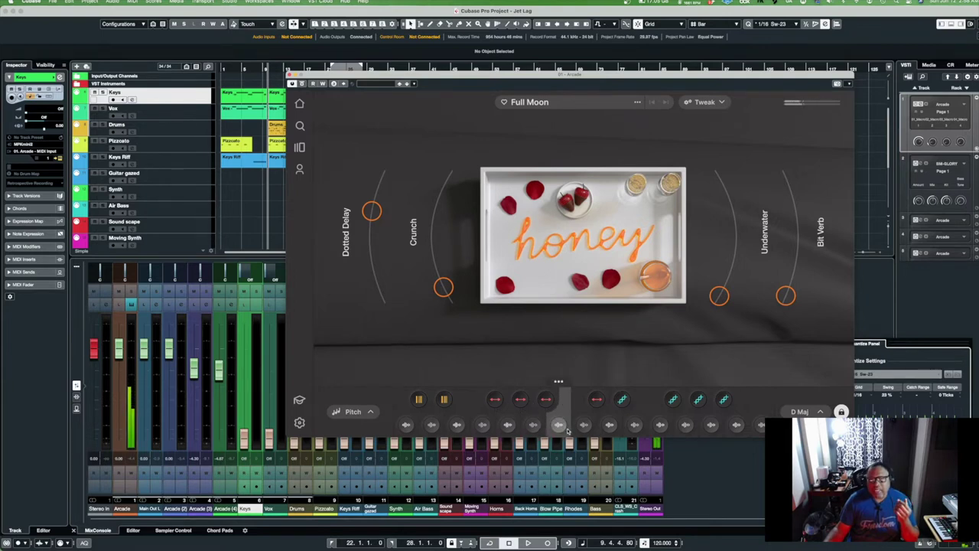
{"action": "left_click", "coordinate": [579, 429]}
{"action": "left_click", "coordinate": [608, 428]}
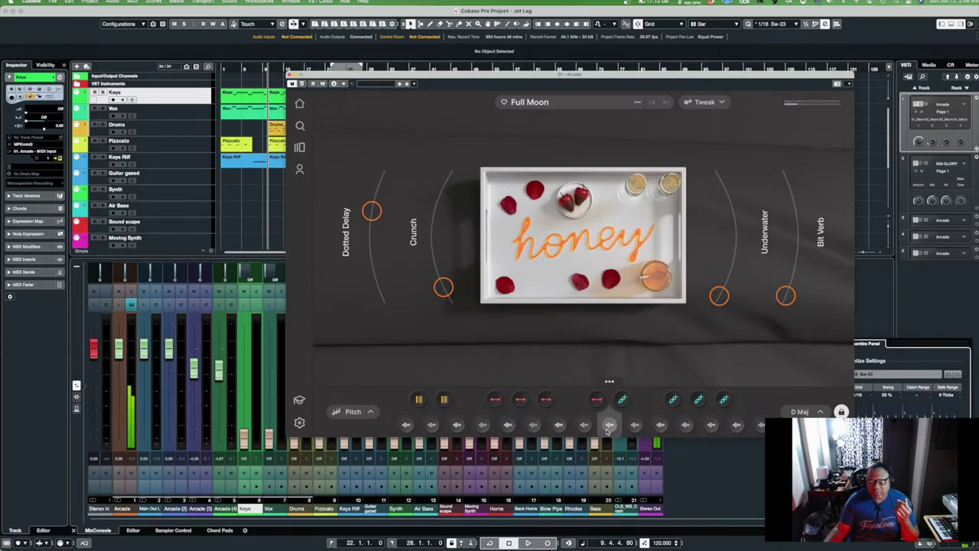
{"action": "left_click", "coordinate": [633, 429]}
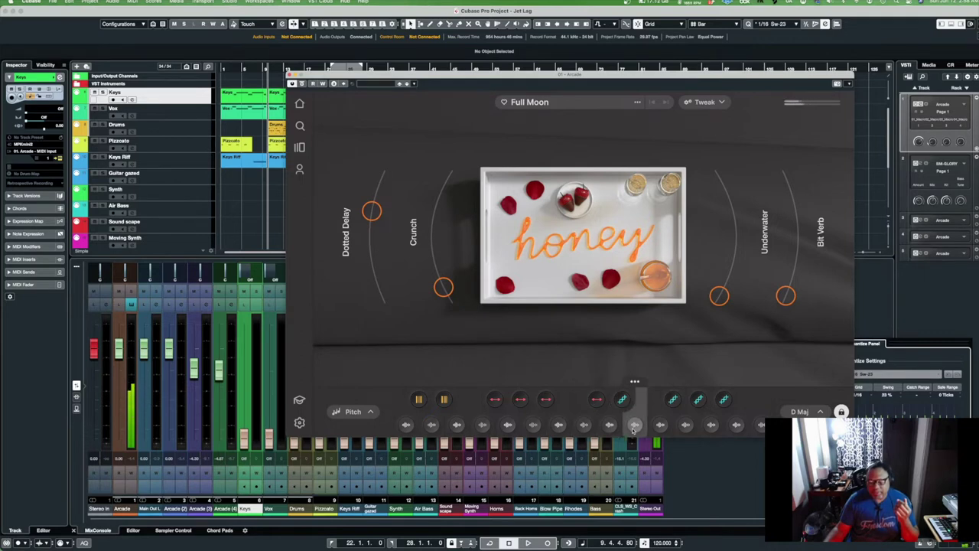
{"action": "left_click", "coordinate": [661, 429]}
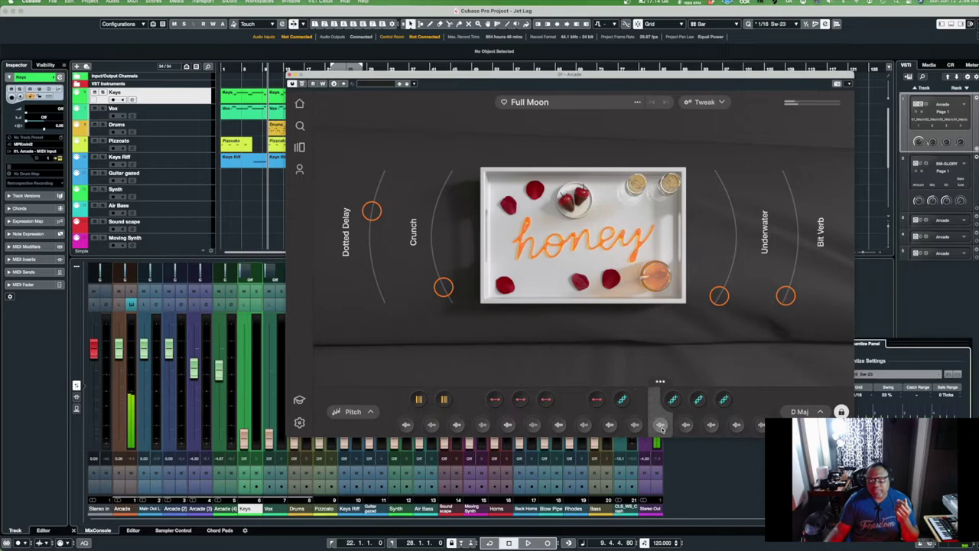
{"action": "left_click", "coordinate": [681, 429]}
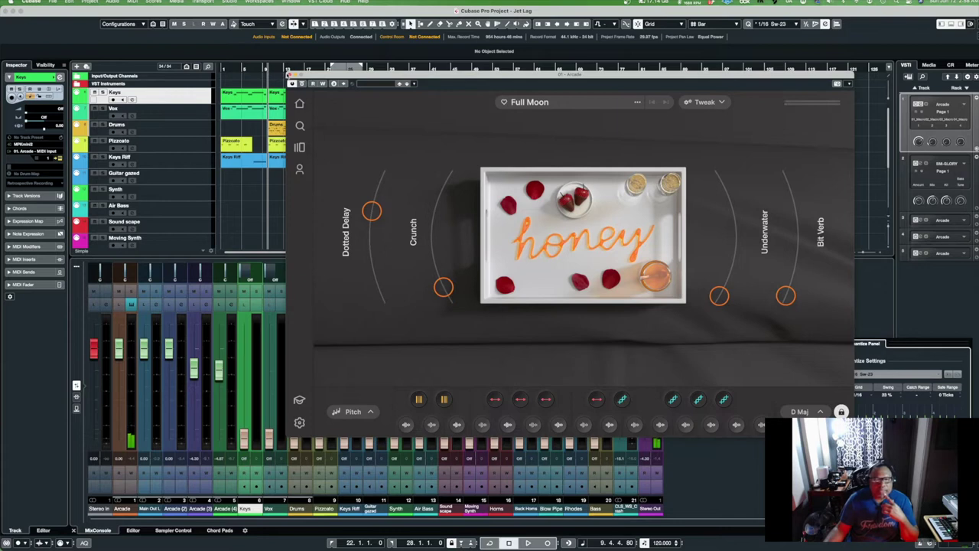
{"action": "left_click", "coordinate": [289, 74]}
Play the arrangement from bar 10 and stop playback in bar 27
{"action": "left_click", "coordinate": [267, 70]}
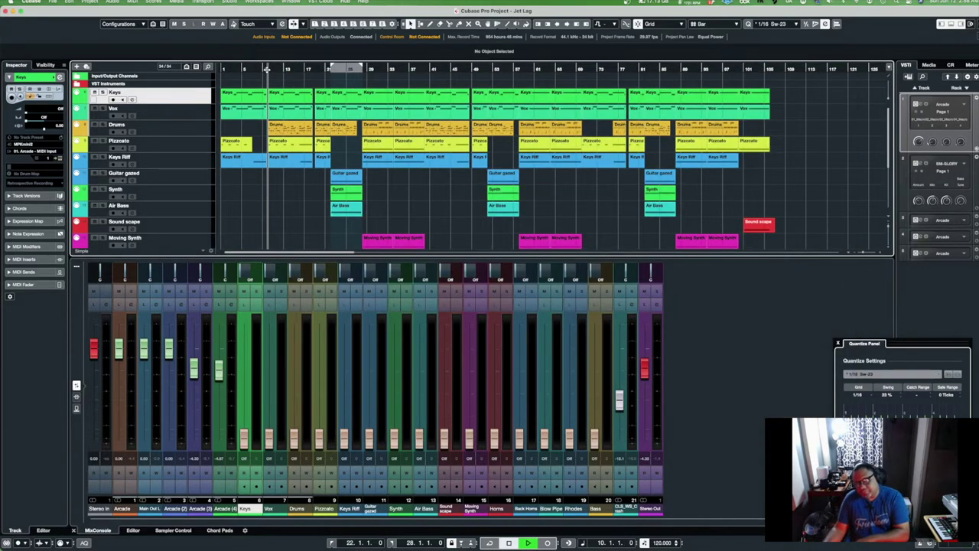
{"action": "key", "text": "space"}
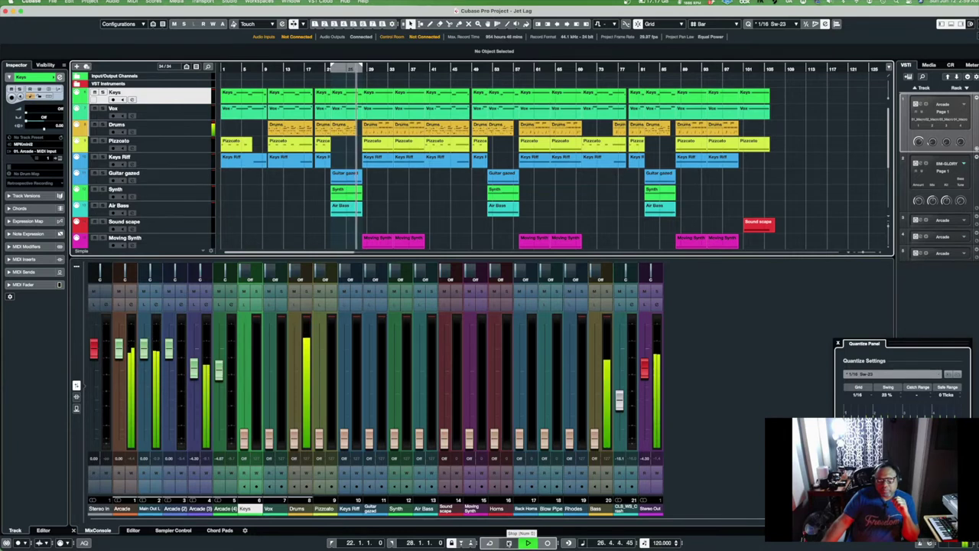
{"action": "left_click", "coordinate": [509, 543]}
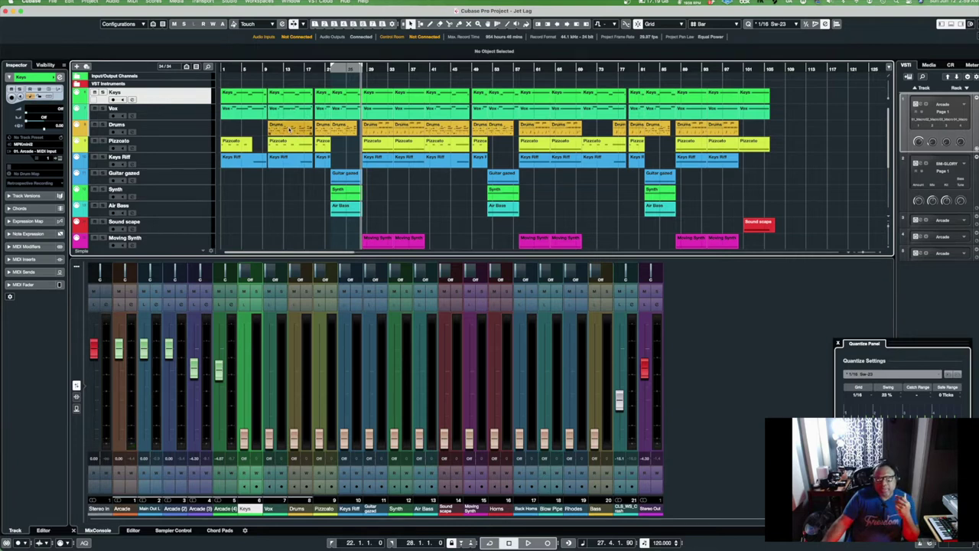
Select the Drums part starting at bar 10, and play the arrangement from bar 22 until bar 40
{"action": "left_click", "coordinate": [290, 130]}
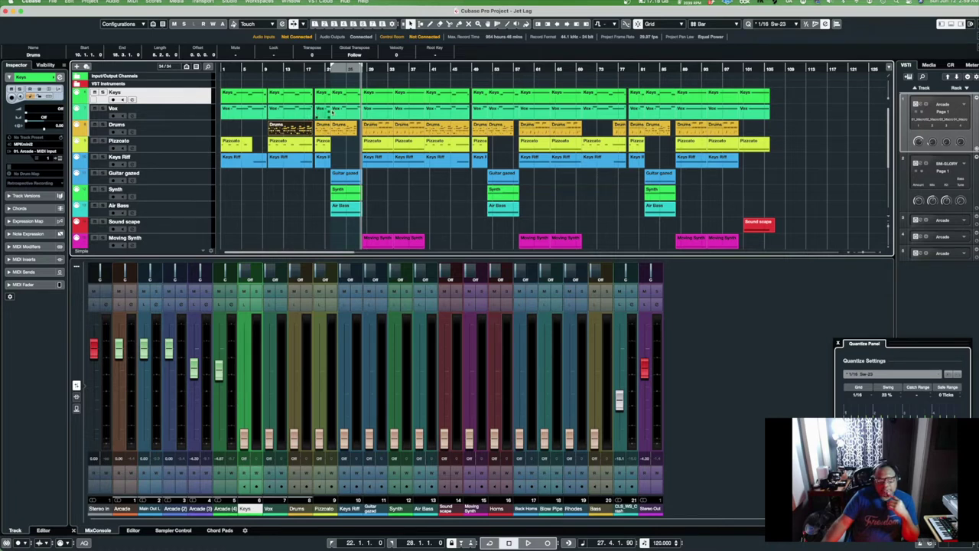
{"action": "left_click", "coordinate": [330, 70]}
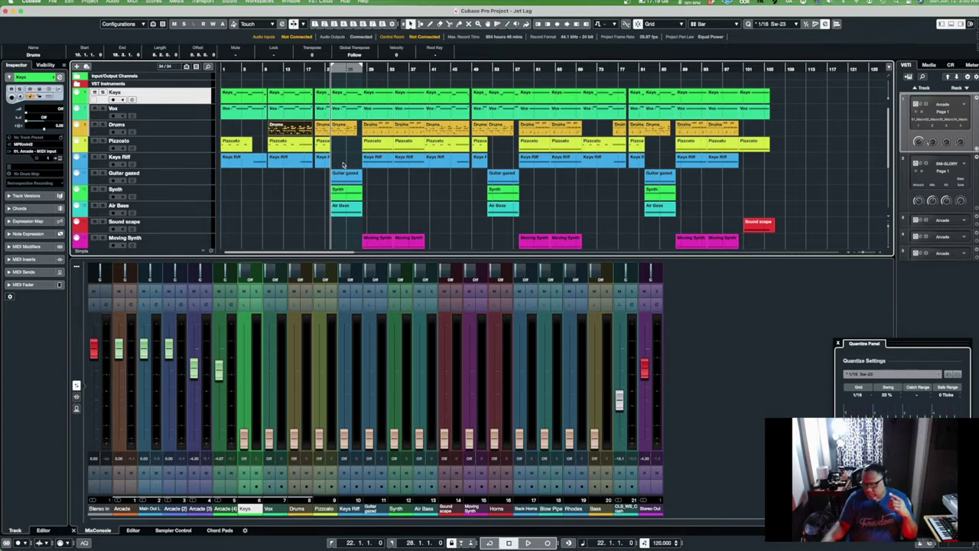
{"action": "key", "text": "space"}
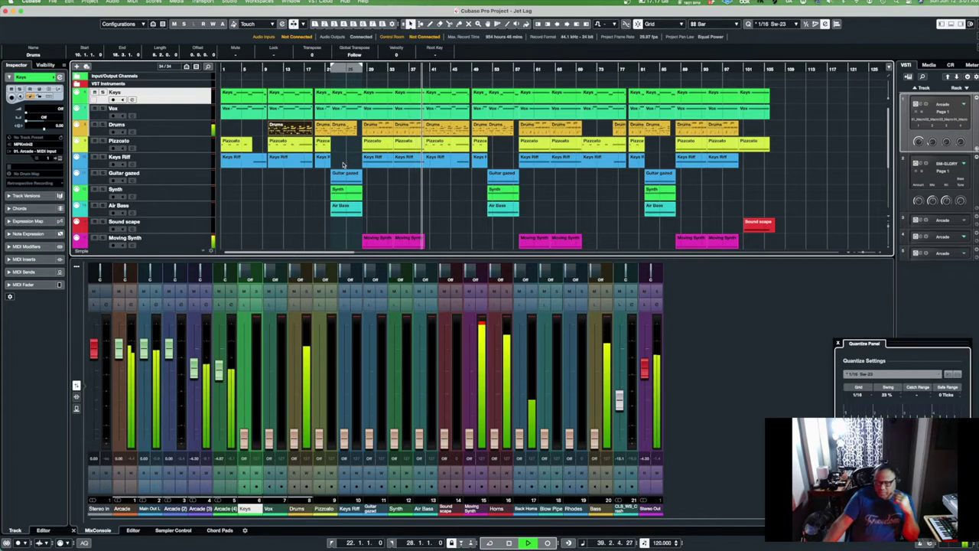
{"action": "key", "text": "space"}
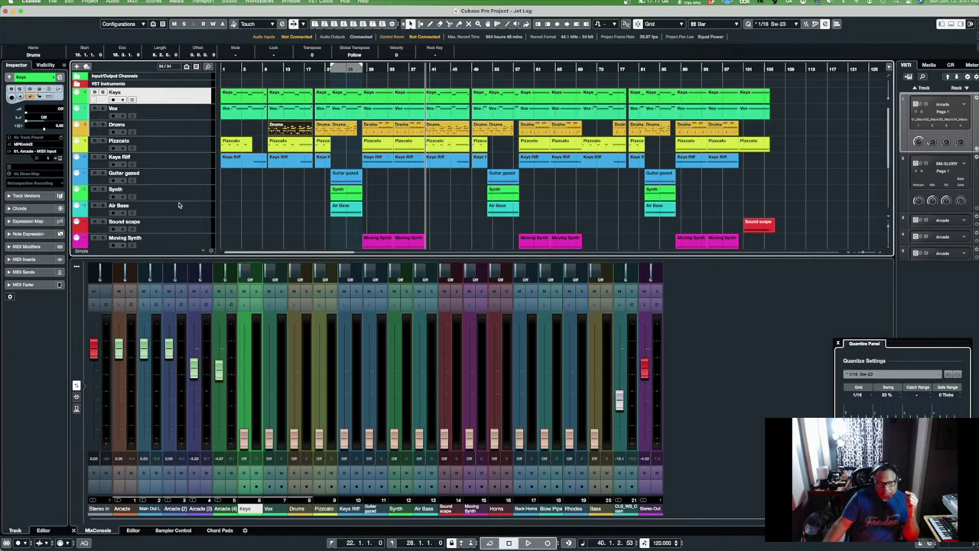
Open the Bass track's Arcade instrument, enable monitoring on the track to audition the Simple Nature bass, and close the instrument window
{"action": "scroll", "coordinate": [179, 205], "scroll_direction": "down", "scroll_amount": 5}
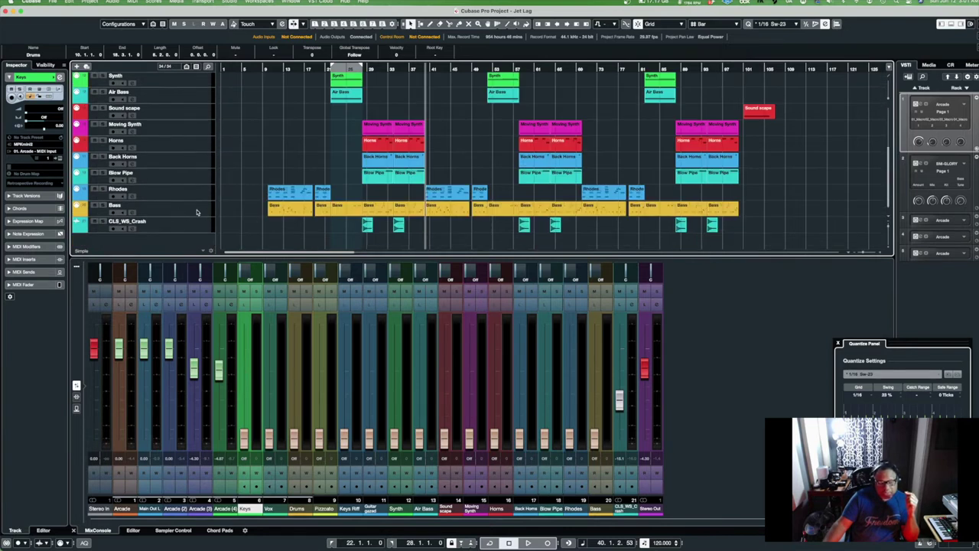
{"action": "left_click", "coordinate": [191, 211]}
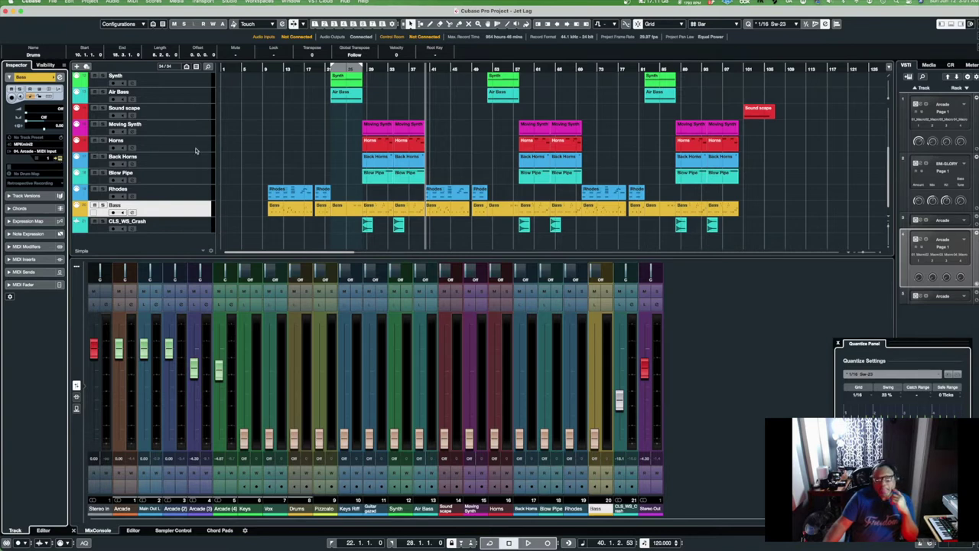
{"action": "left_click", "coordinate": [206, 303]}
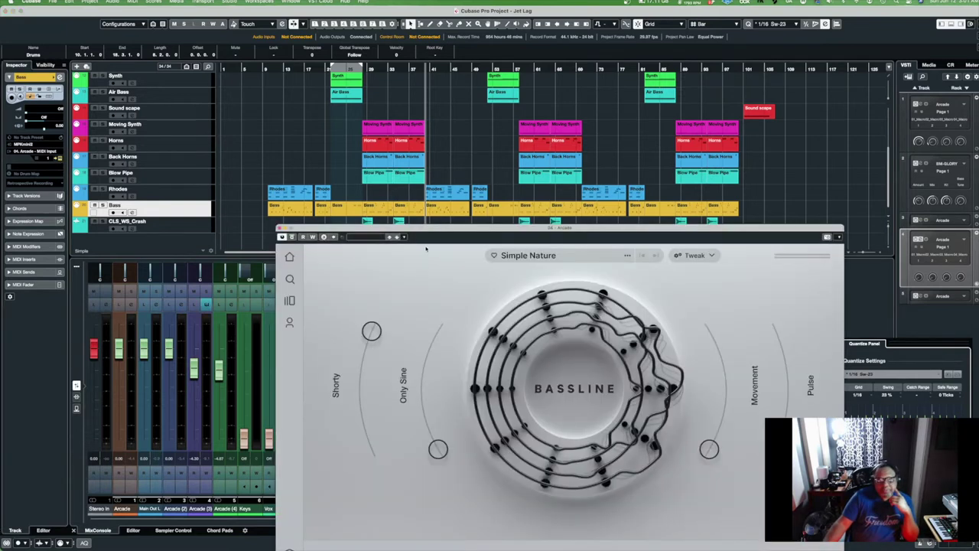
{"action": "left_click_drag", "start_coordinate": [433, 233], "coordinate": [449, 61]}
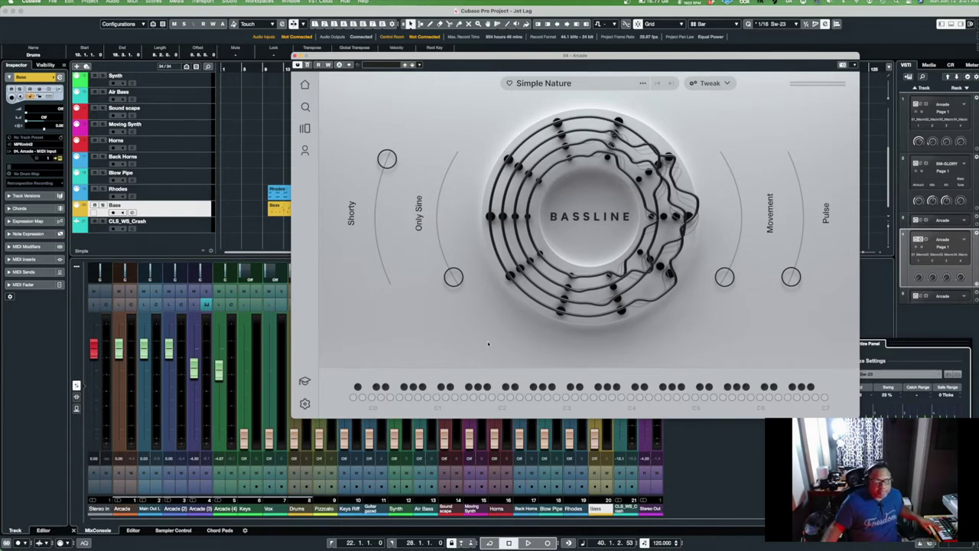
{"action": "left_click", "coordinate": [121, 213]}
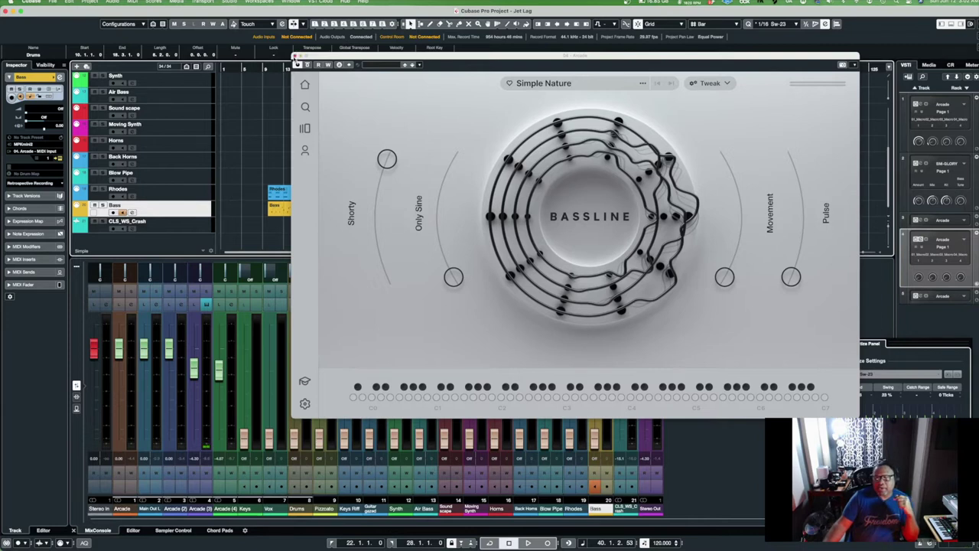
{"action": "left_click", "coordinate": [295, 57]}
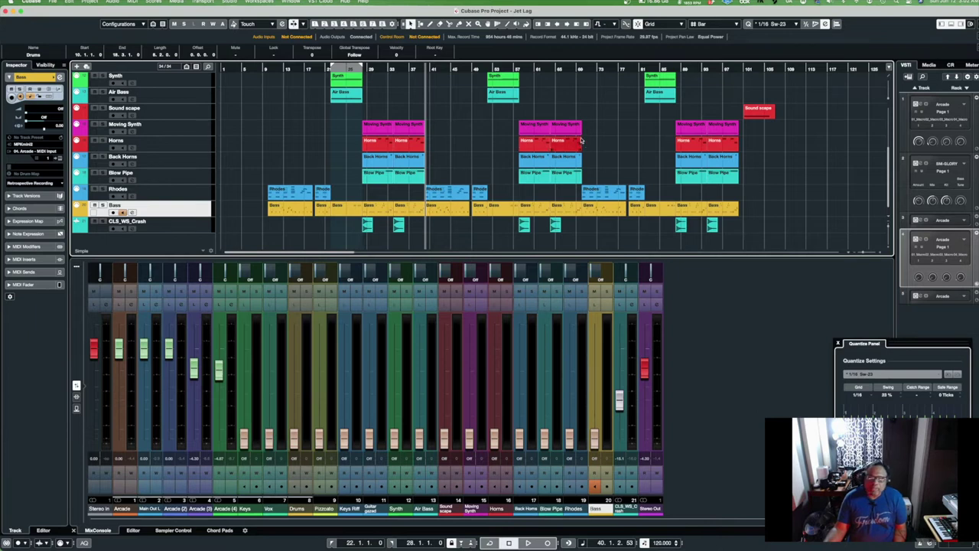
Turn off monitoring on the Bass track, and play the arrangement from bar 58 until bar 83
{"action": "left_click", "coordinate": [580, 69]}
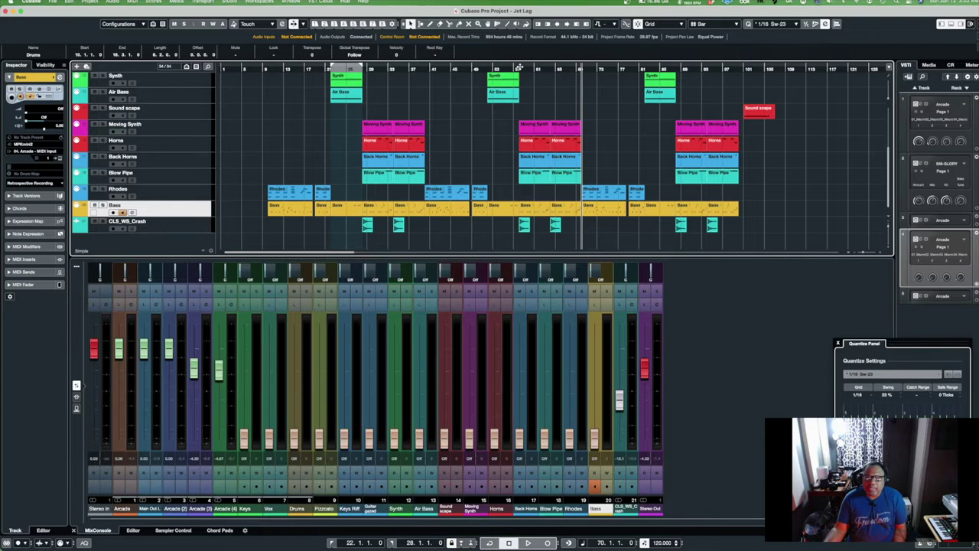
{"action": "left_click", "coordinate": [519, 68]}
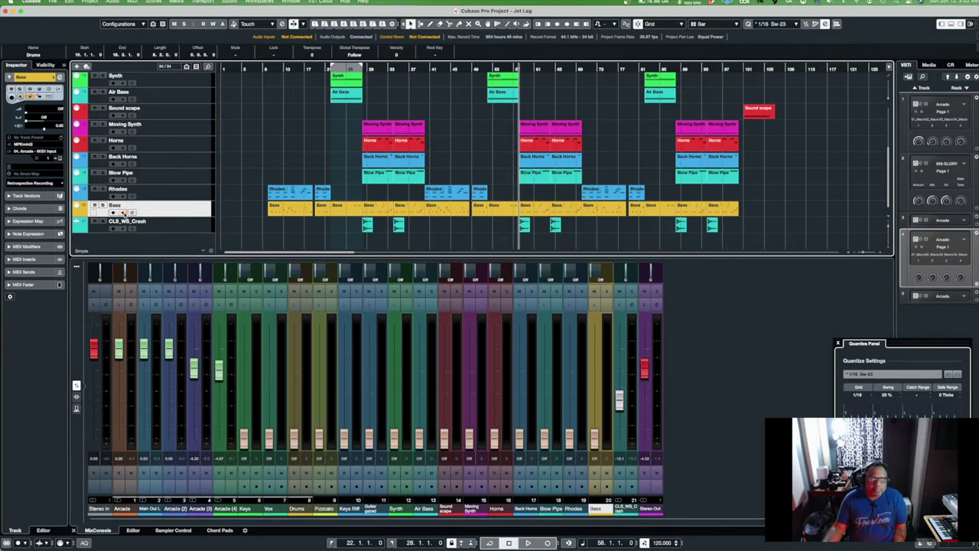
{"action": "key", "text": "space"}
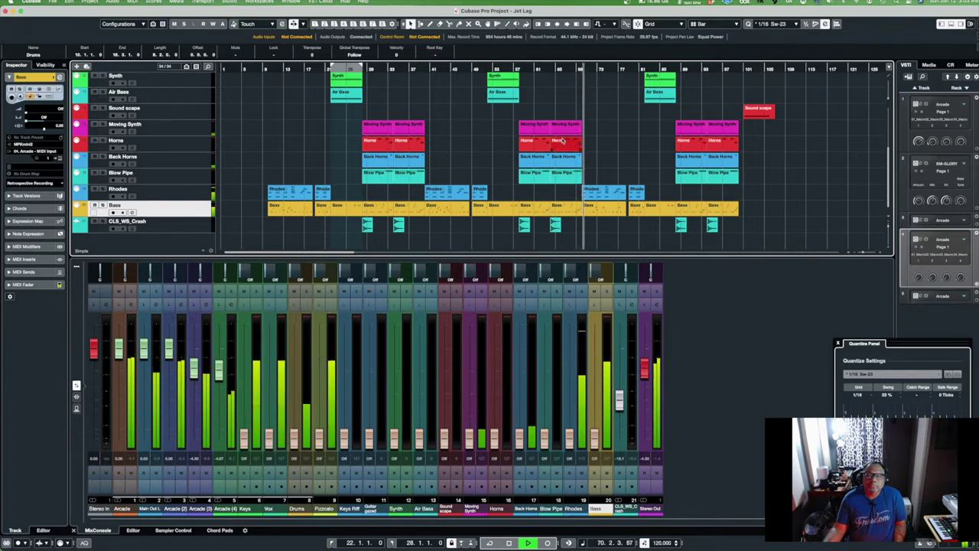
{"action": "scroll", "coordinate": [589, 146], "scroll_direction": "up", "scroll_amount": 2}
{"action": "scroll", "coordinate": [589, 145], "scroll_direction": "up", "scroll_amount": 3}
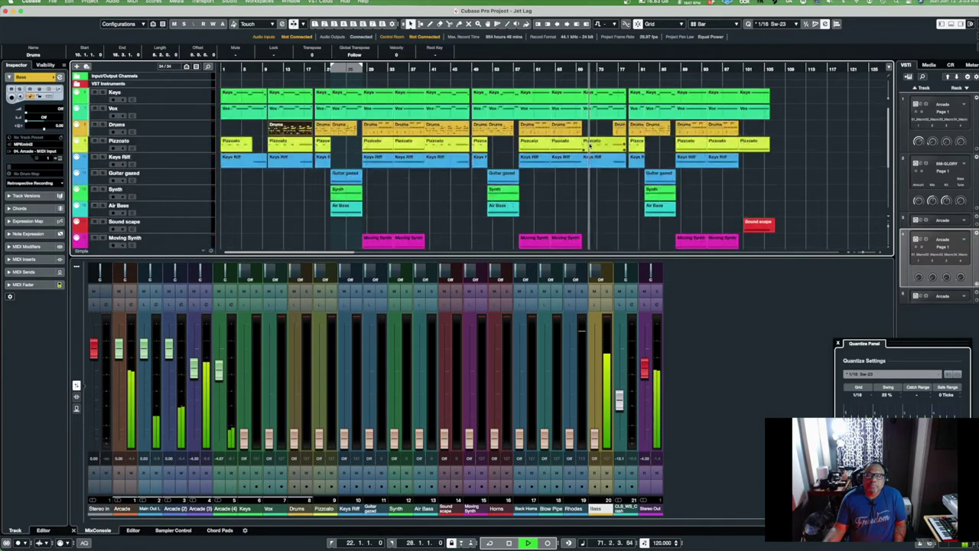
{"action": "scroll", "coordinate": [589, 144], "scroll_direction": "up", "scroll_amount": 2}
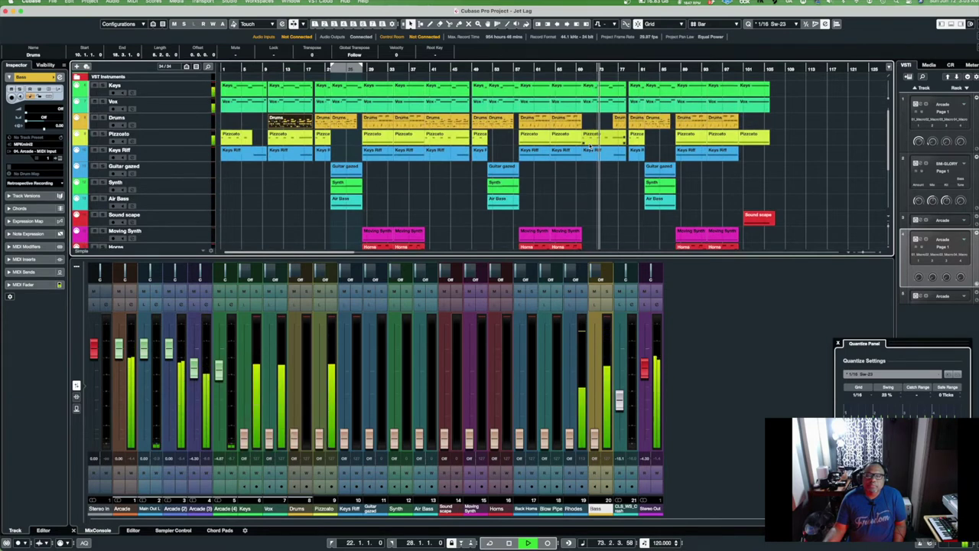
{"action": "scroll", "coordinate": [590, 144], "scroll_direction": "down", "scroll_amount": 1}
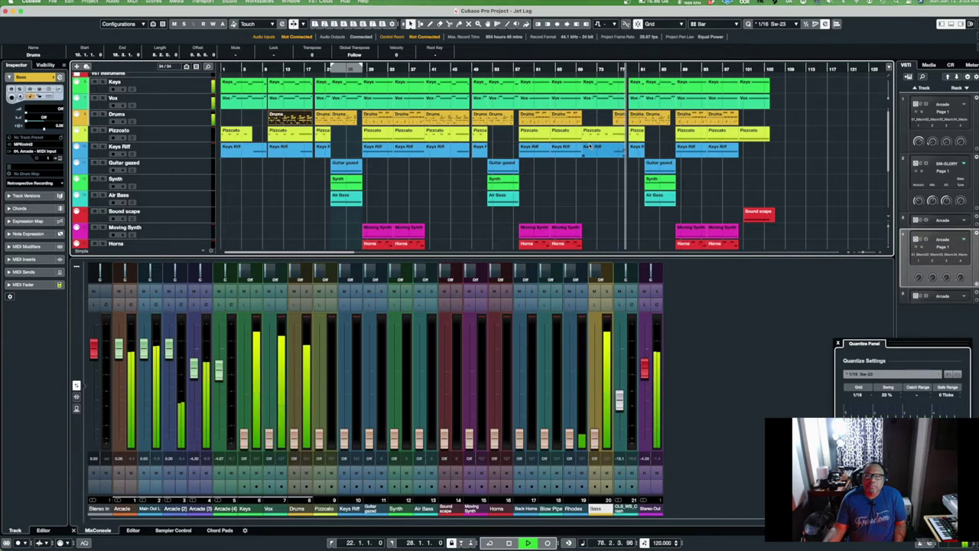
{"action": "scroll", "coordinate": [590, 147], "scroll_direction": "up", "scroll_amount": 2}
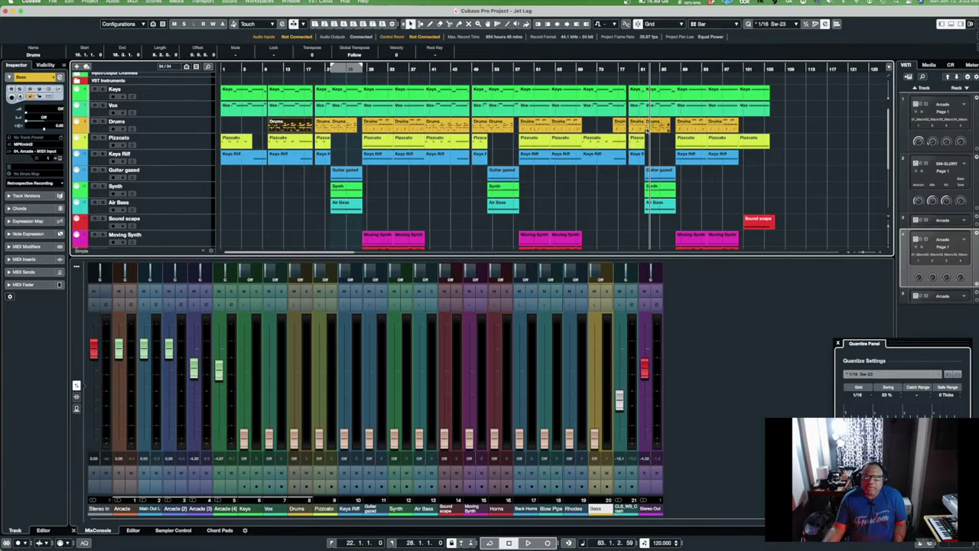
Play the arrangement from the start of the third Guitar gazed part and stop playback in bar 88
{"action": "left_click", "coordinate": [646, 68]}
{"action": "key", "text": "space"}
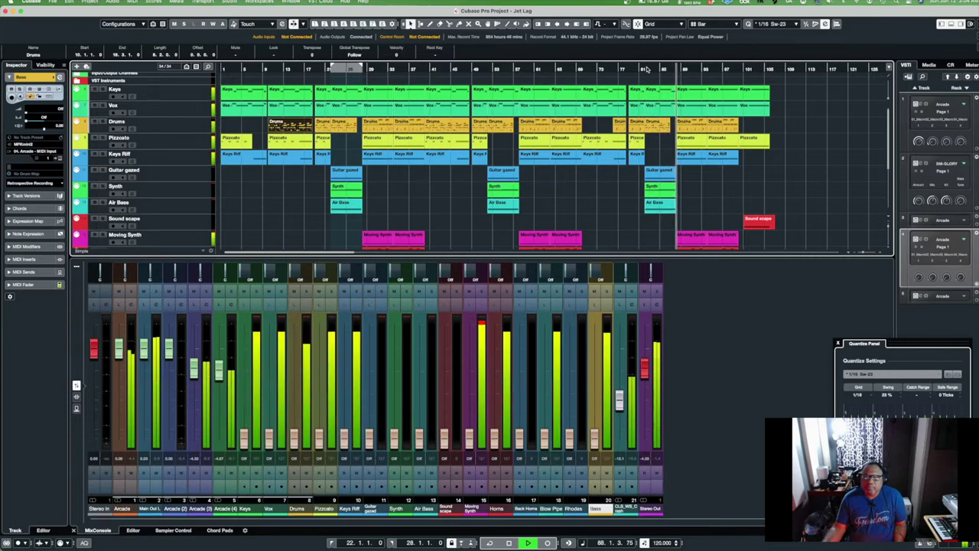
{"action": "key", "text": "space"}
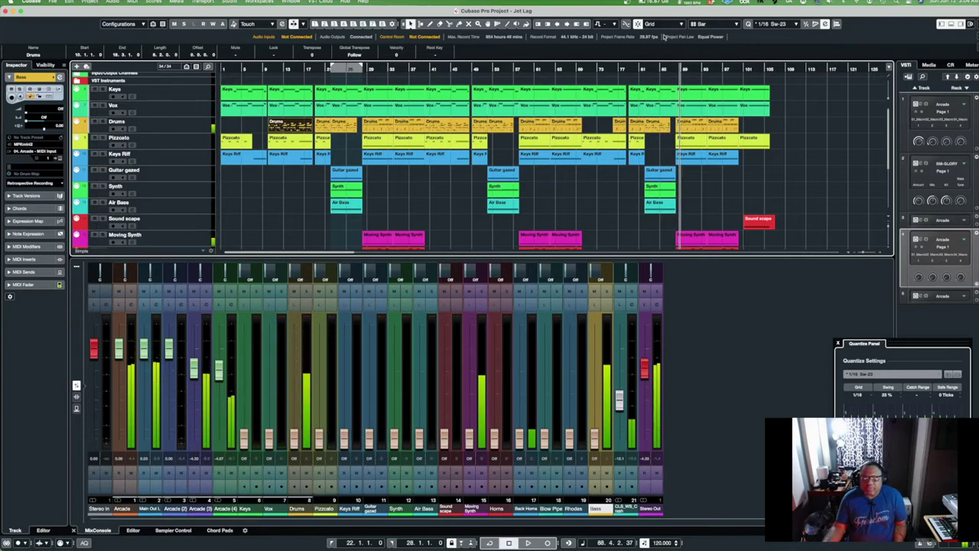
Select the Horns track and open its Arcade instrument
{"action": "scroll", "coordinate": [560, 183], "scroll_direction": "down", "scroll_amount": 5}
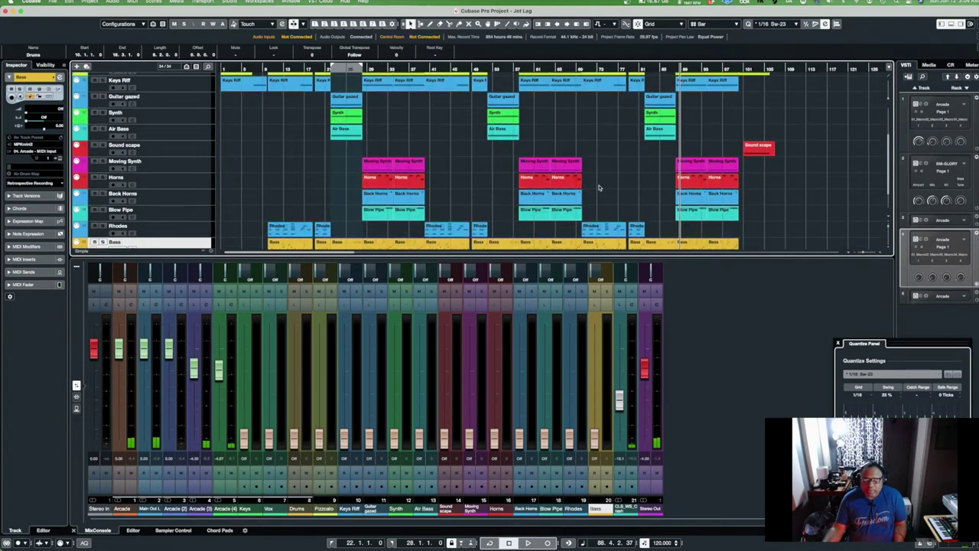
{"action": "left_click", "coordinate": [186, 183]}
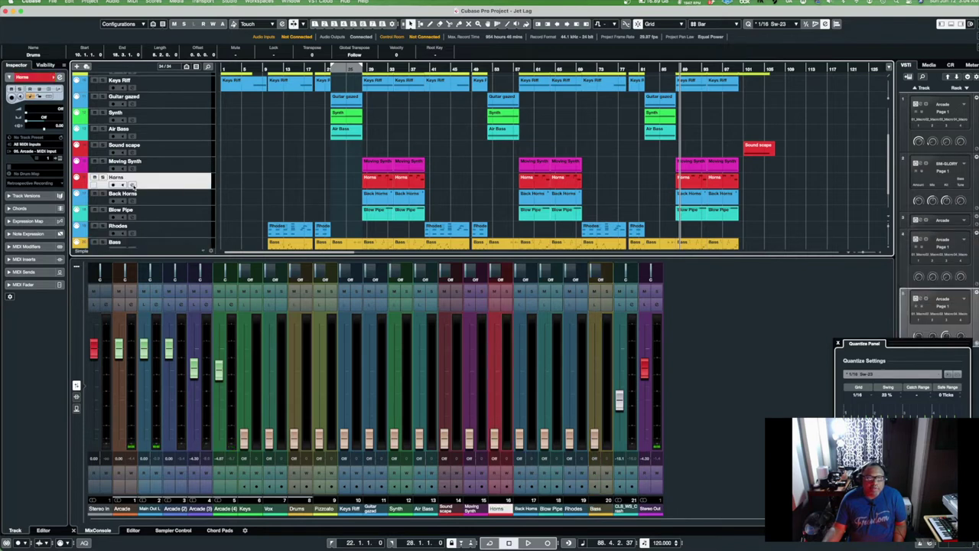
{"action": "left_click", "coordinate": [132, 185]}
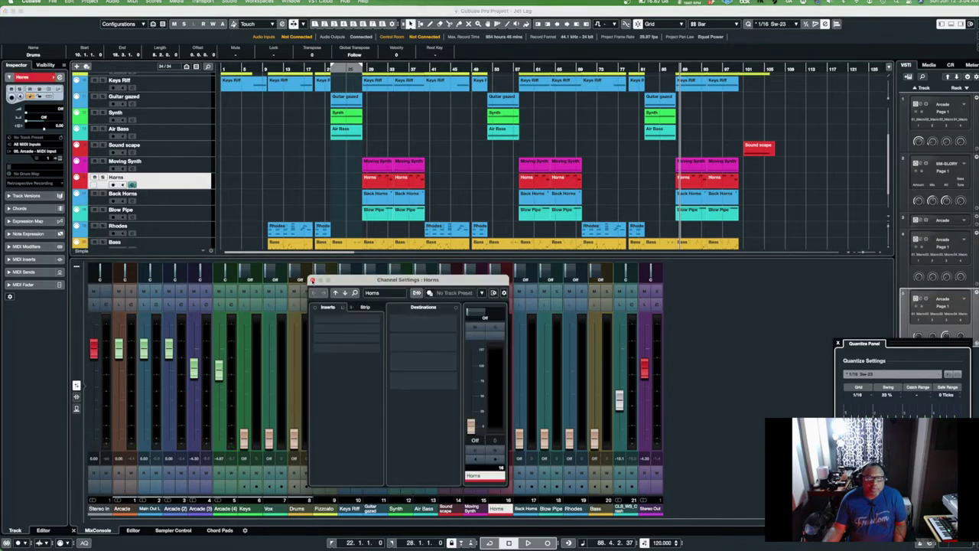
{"action": "left_click", "coordinate": [312, 280]}
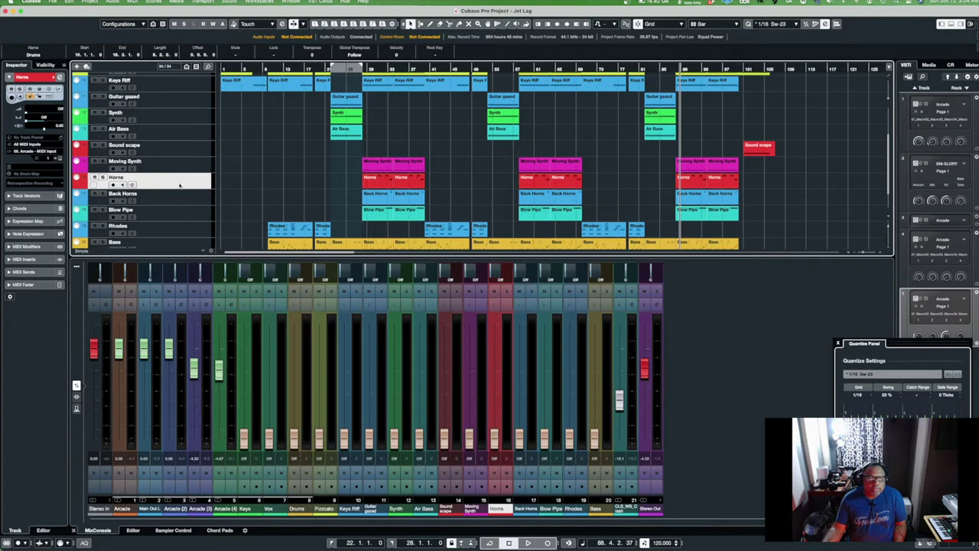
{"action": "left_click", "coordinate": [58, 158]}
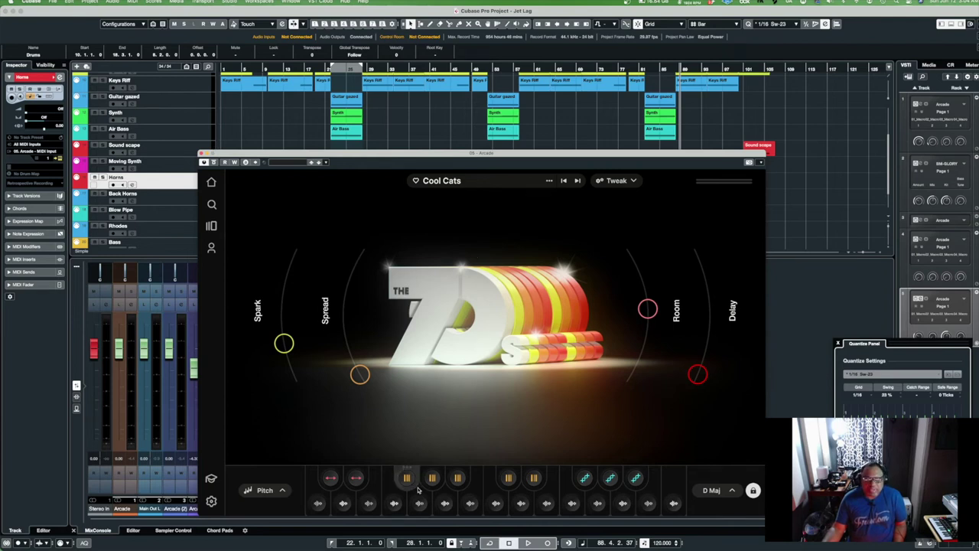
Audition twelve samples of the Cool Cats kit in Arcade, from the third sample key through the last, and close the instrument window
{"action": "left_click", "coordinate": [369, 506]}
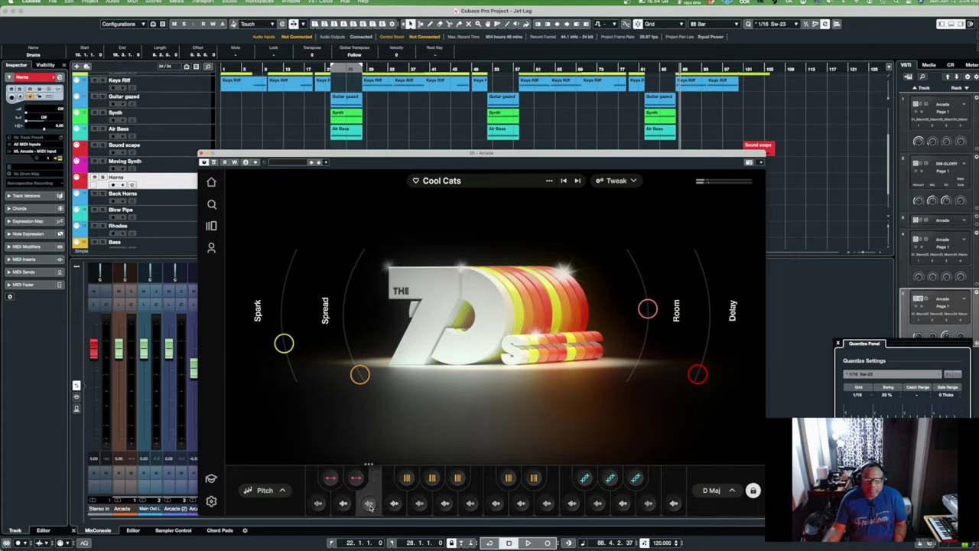
{"action": "left_click", "coordinate": [390, 506]}
{"action": "left_click", "coordinate": [419, 506]}
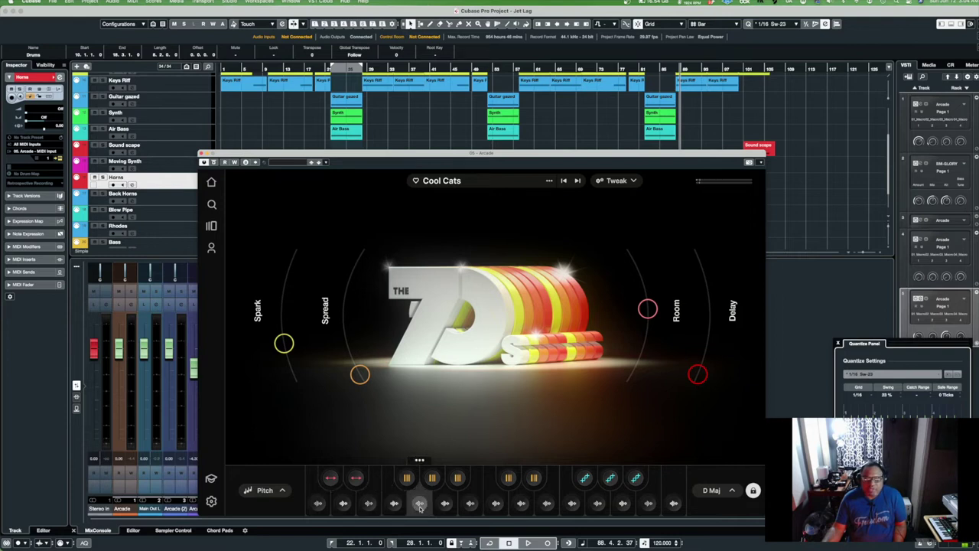
{"action": "left_click", "coordinate": [444, 508]}
{"action": "left_click", "coordinate": [470, 507]}
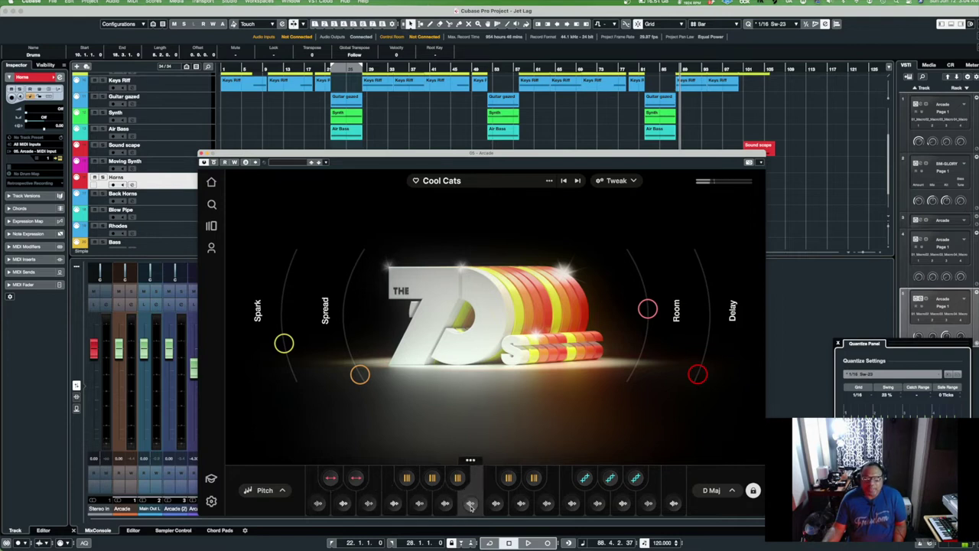
{"action": "left_click", "coordinate": [495, 507]}
{"action": "left_click", "coordinate": [521, 506]}
{"action": "left_click", "coordinate": [546, 506]}
{"action": "left_click", "coordinate": [573, 507]}
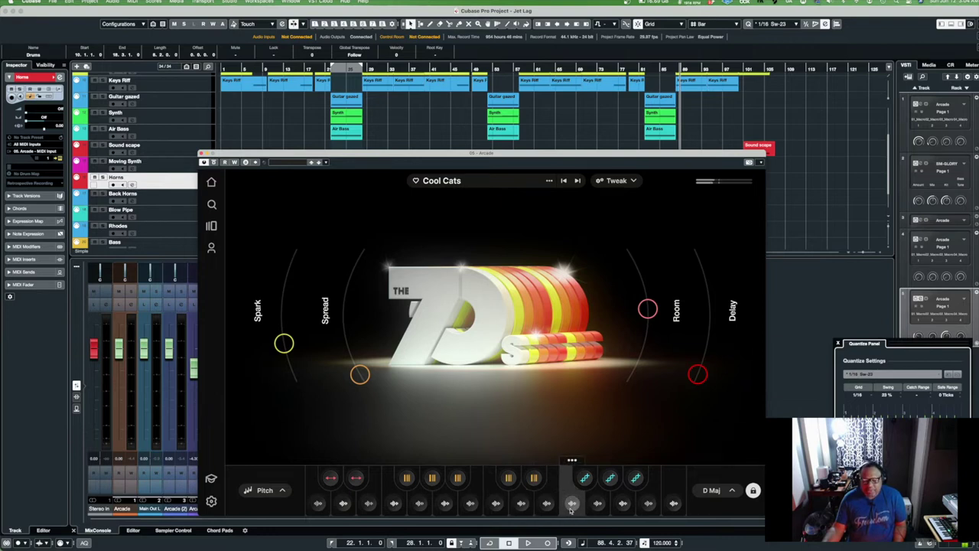
{"action": "left_click", "coordinate": [598, 506]}
{"action": "left_click", "coordinate": [623, 505]}
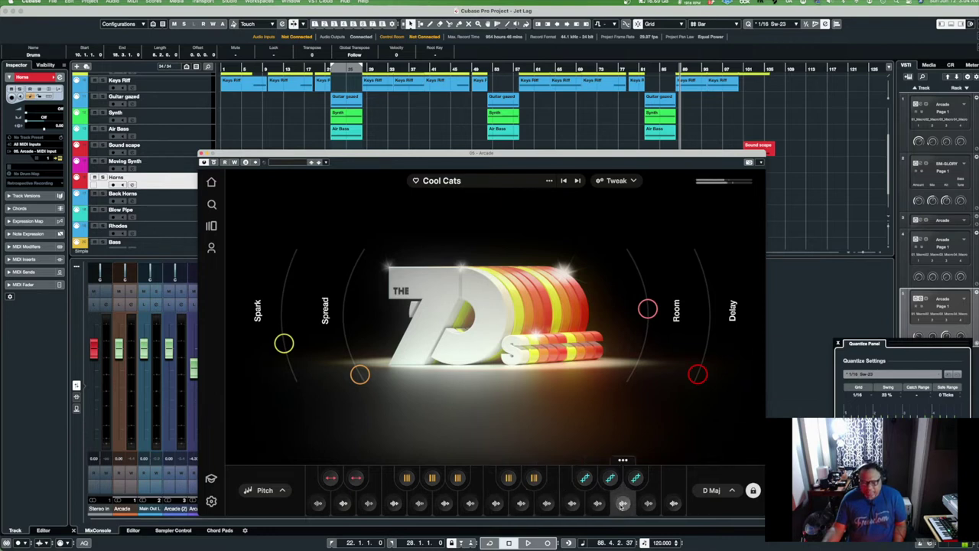
{"action": "left_click", "coordinate": [674, 505]}
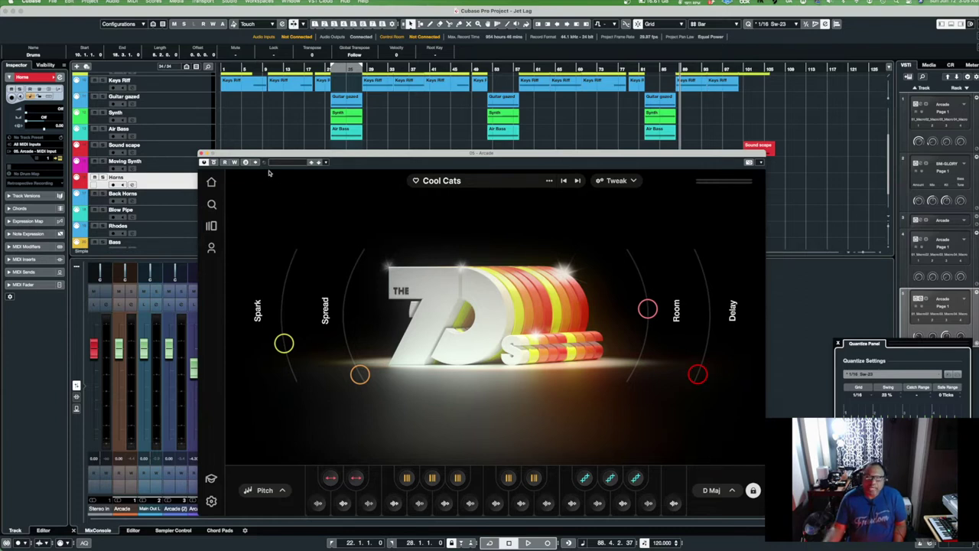
{"action": "left_click_drag", "start_coordinate": [240, 156], "coordinate": [239, 155]}
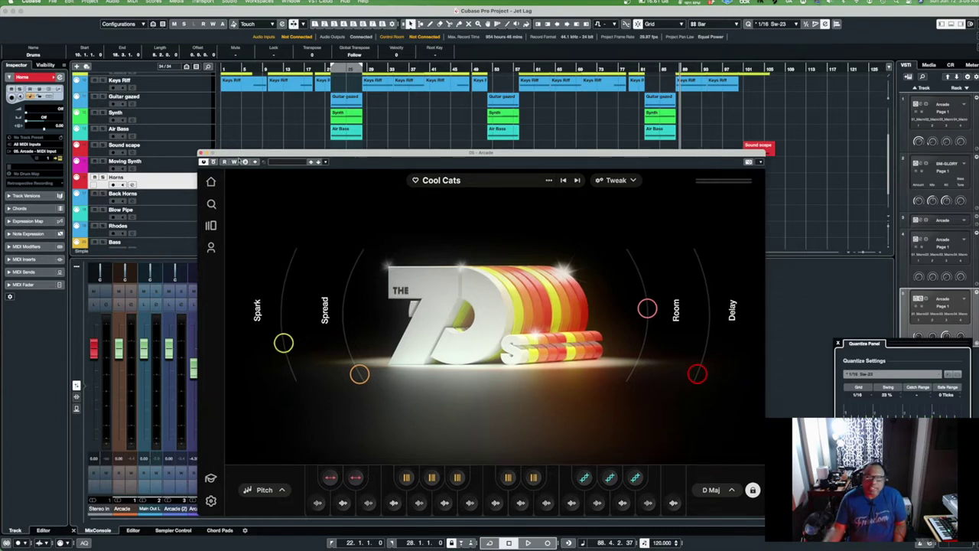
{"action": "left_click", "coordinate": [201, 154]}
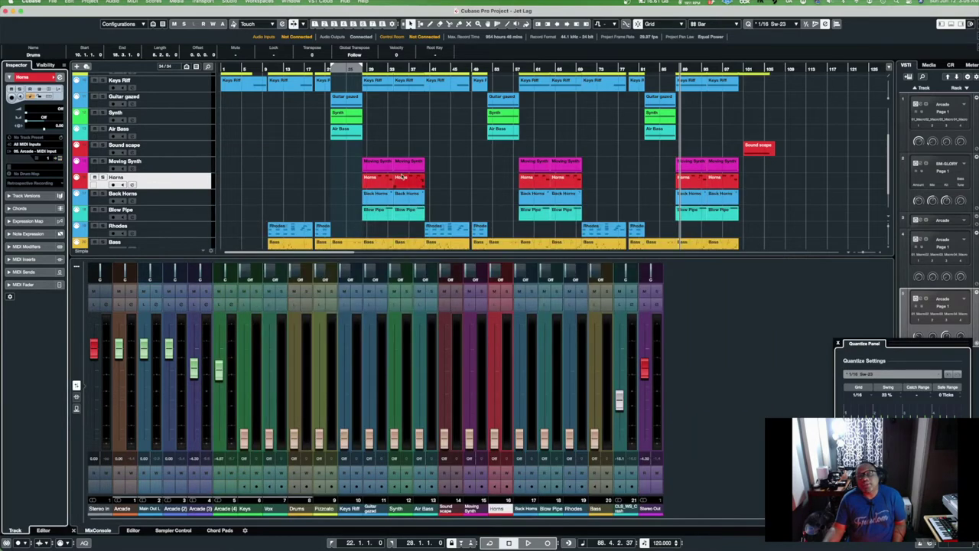
{"action": "scroll", "coordinate": [505, 161], "scroll_direction": "up", "scroll_amount": 5}
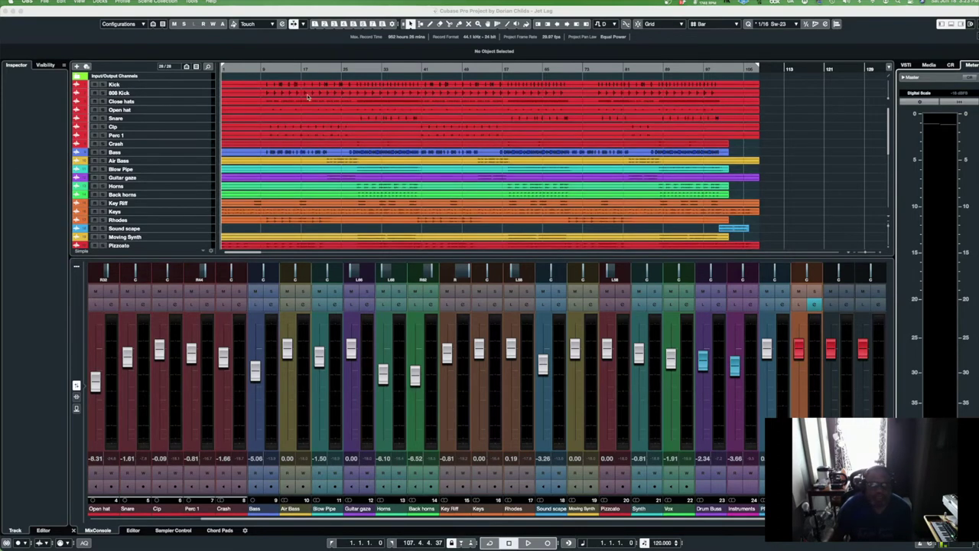
Show the main controls of the 2gether Audio RICH plug-in by dismissing its splash screen, and close the plug-in window
{"action": "left_click", "coordinate": [251, 253]}
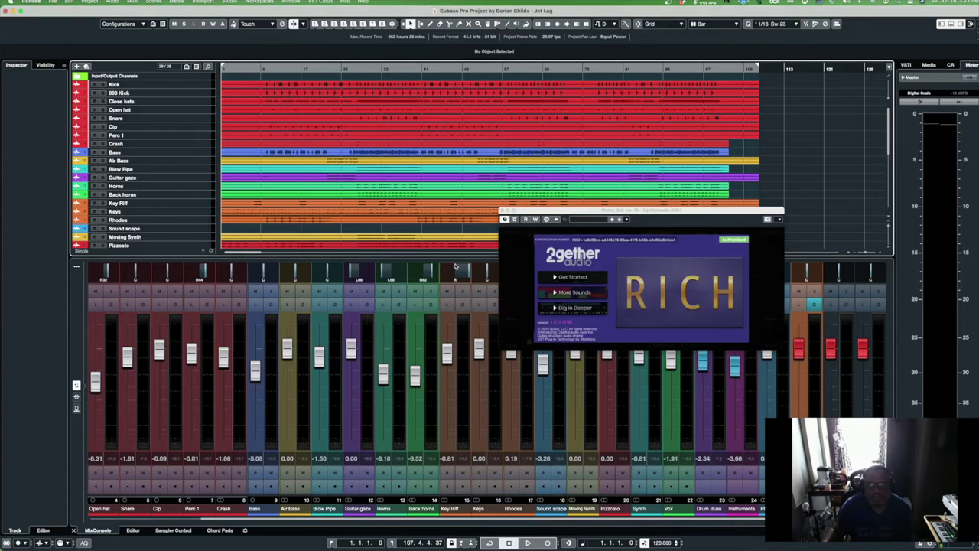
{"action": "left_click", "coordinate": [656, 297]}
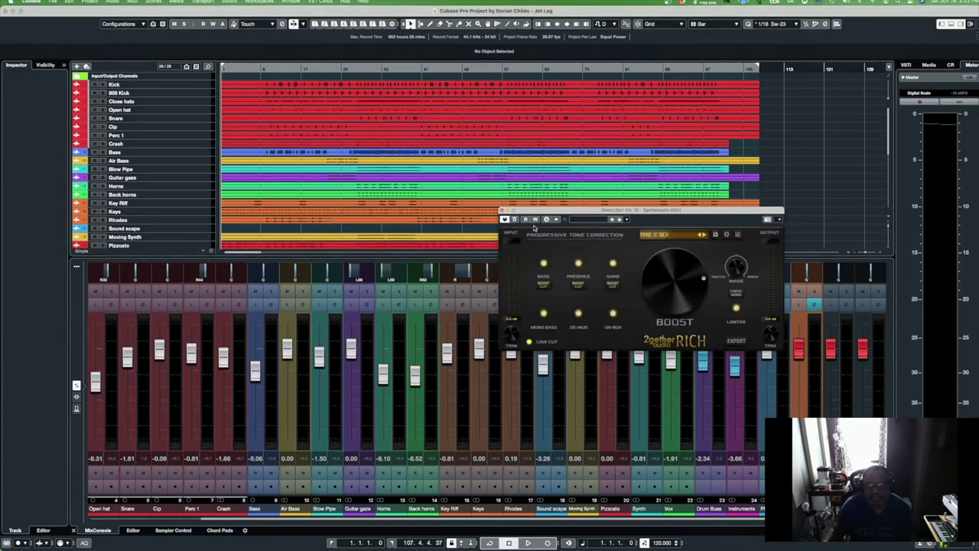
{"action": "left_click", "coordinate": [502, 210]}
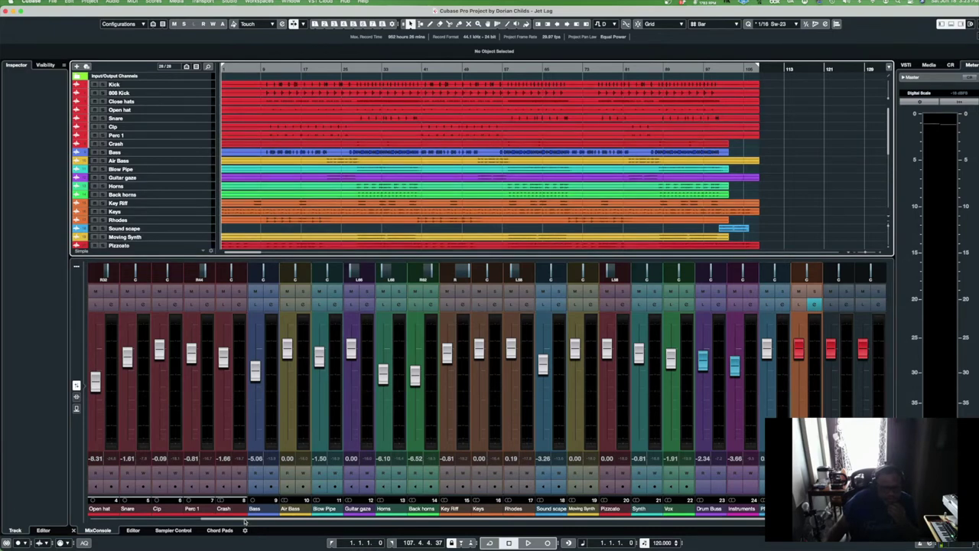
Review the mixer channels from Stereo In and the drum tracks through the Drum Buss and Instruments groups
{"action": "left_click_drag", "start_coordinate": [244, 521], "coordinate": [146, 505]}
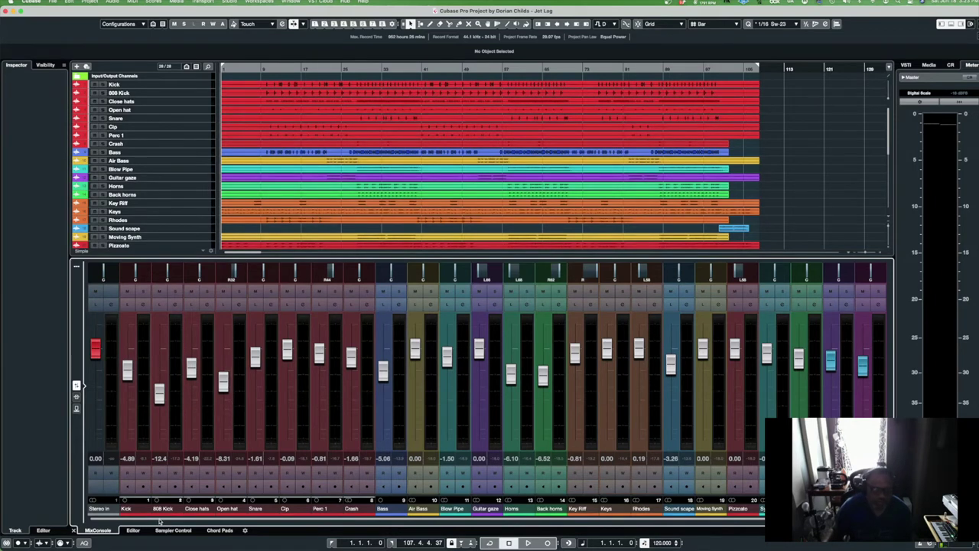
{"action": "left_click_drag", "start_coordinate": [161, 522], "coordinate": [205, 525]}
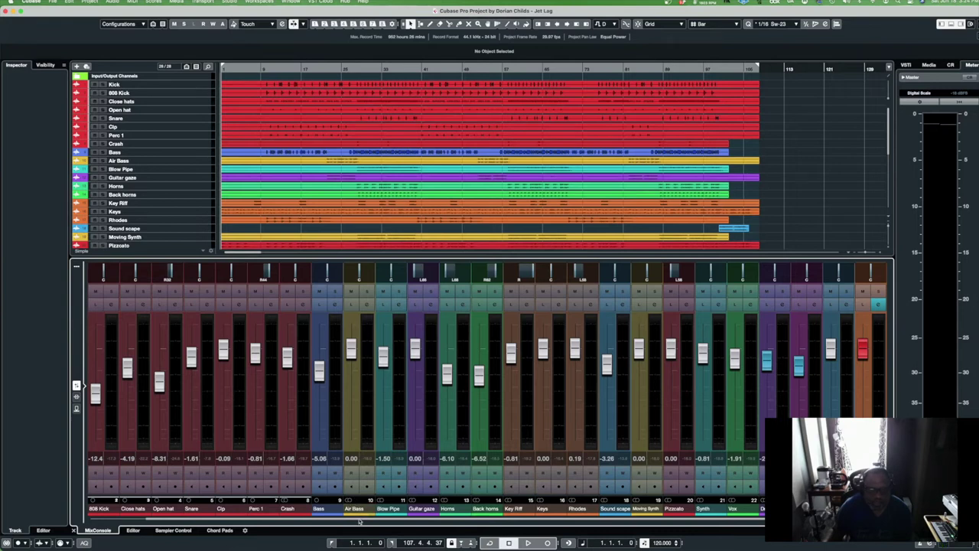
{"action": "scroll", "coordinate": [359, 521], "scroll_direction": "right", "scroll_amount": 2}
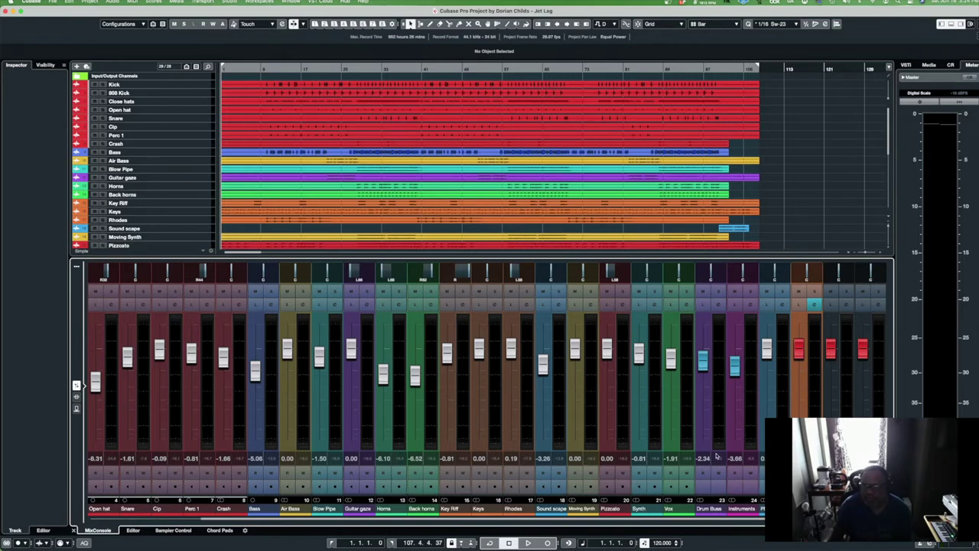
Review the Drum Buss and Instruments group channels and look through the project's tracks down to the PM-6 audio track
{"action": "left_click", "coordinate": [711, 410]}
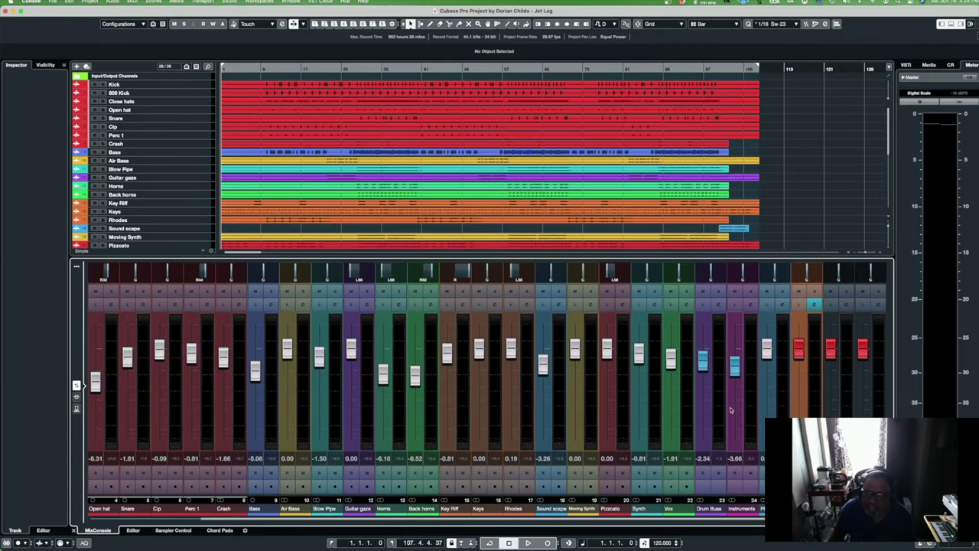
{"action": "left_click", "coordinate": [742, 430]}
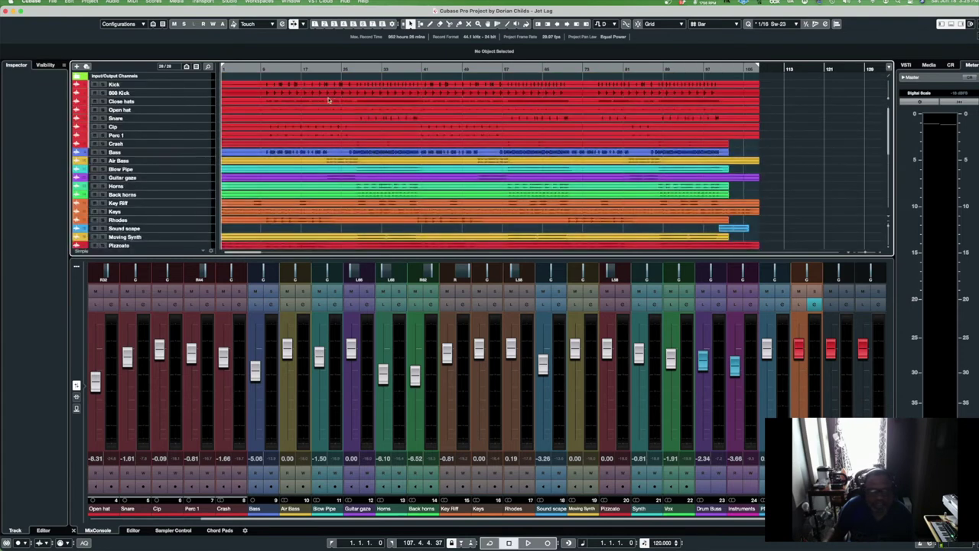
{"action": "scroll", "coordinate": [298, 149], "scroll_direction": "down", "scroll_amount": 5}
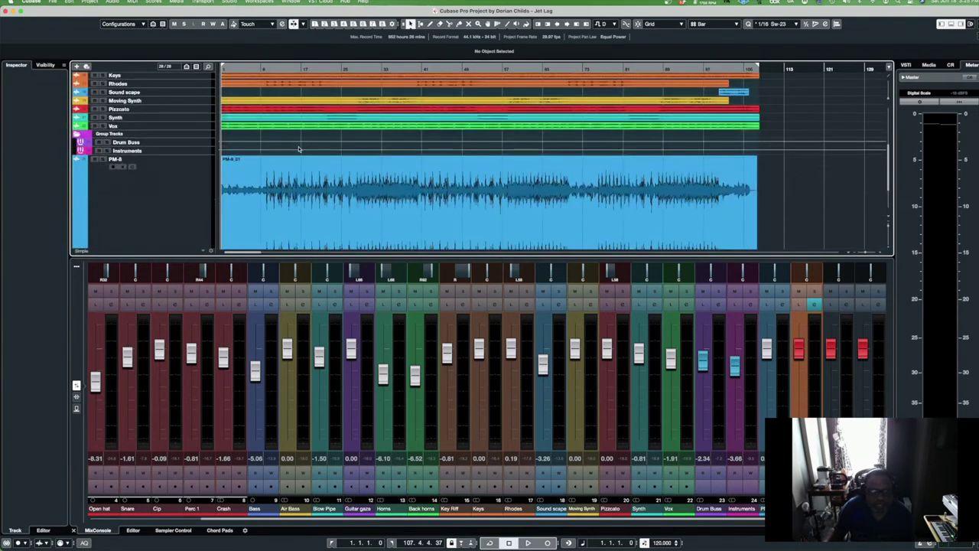
{"action": "scroll", "coordinate": [298, 142], "scroll_direction": "up", "scroll_amount": 5}
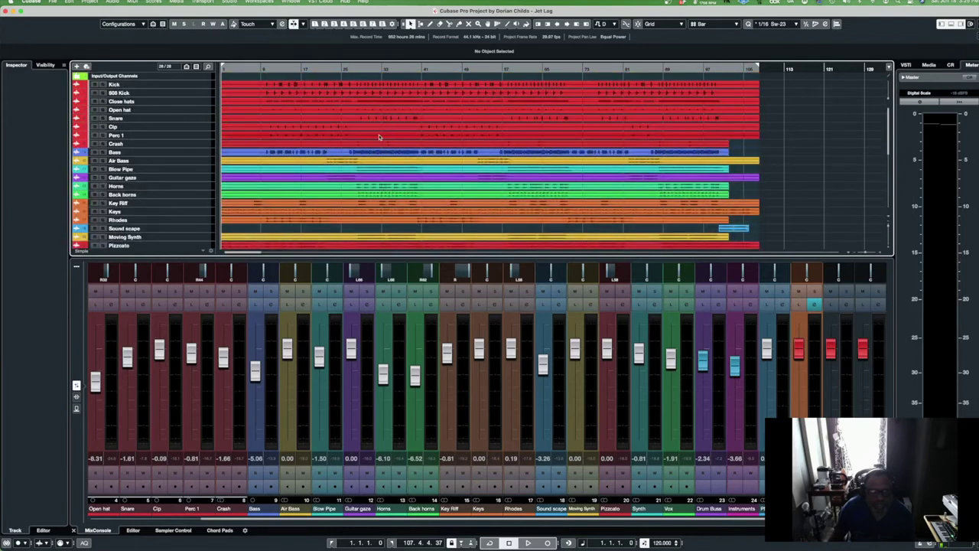
{"action": "scroll", "coordinate": [339, 180], "scroll_direction": "down", "scroll_amount": 8}
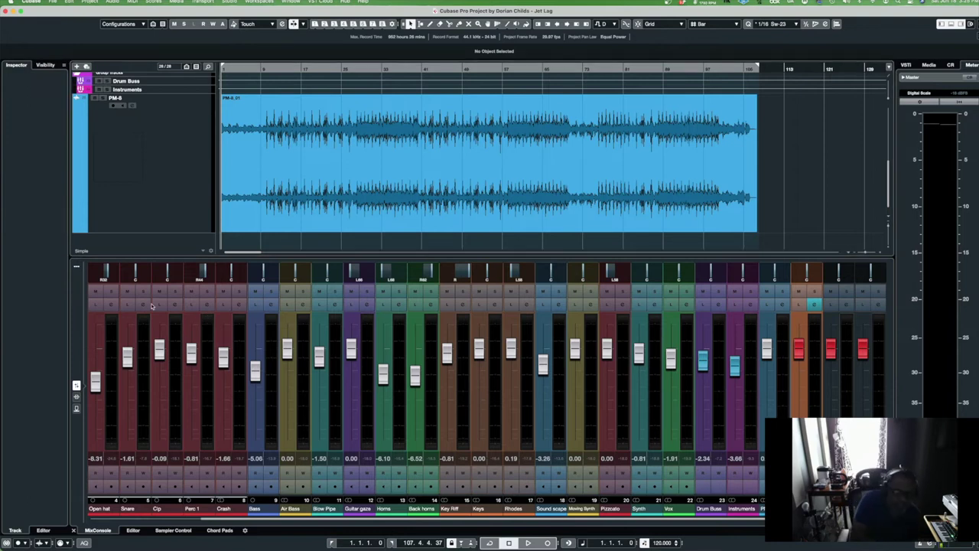
Open the full MixConsole, inspect the SSL Native Channel Strip 2 insert on the Kick channel, and close the plug-in
{"action": "key", "text": "F3"}
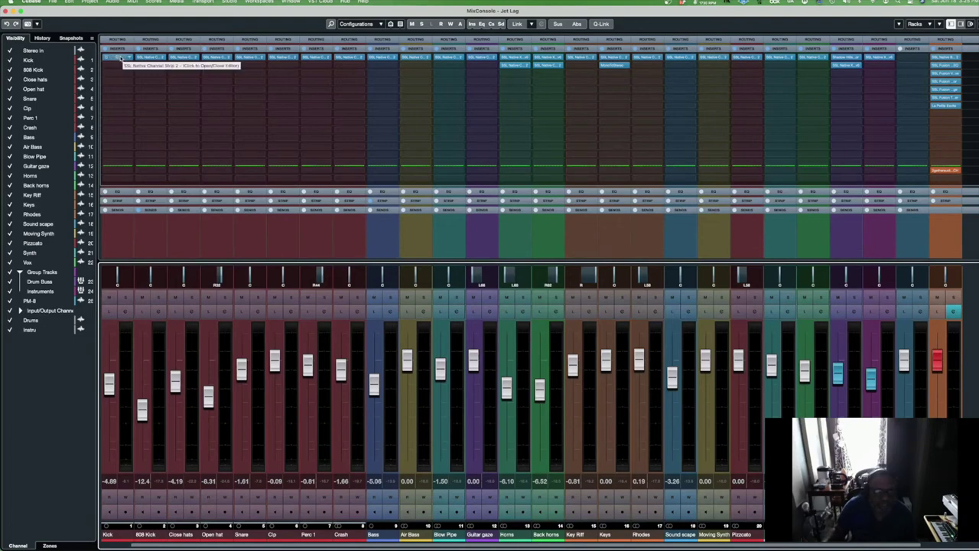
{"action": "left_click", "coordinate": [119, 58]}
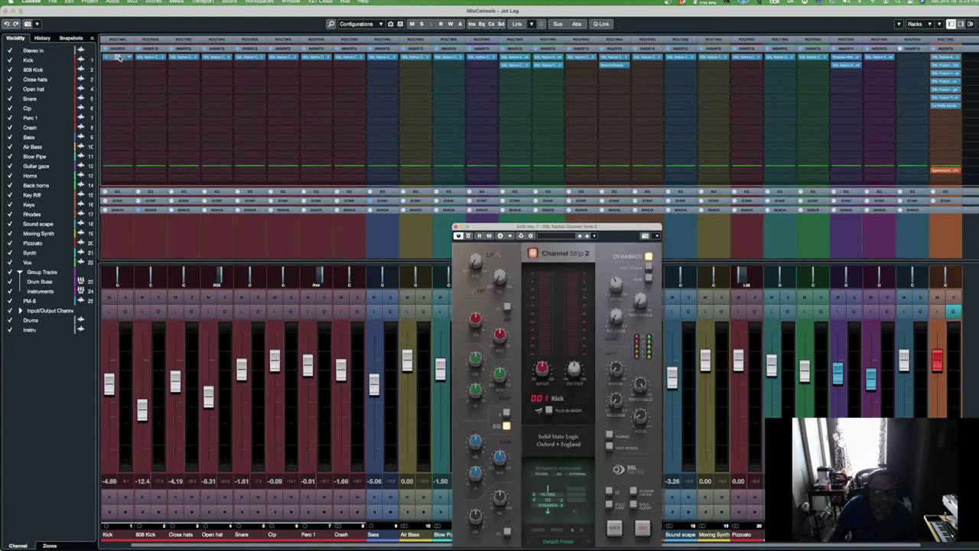
{"action": "left_click_drag", "start_coordinate": [495, 228], "coordinate": [436, 170]}
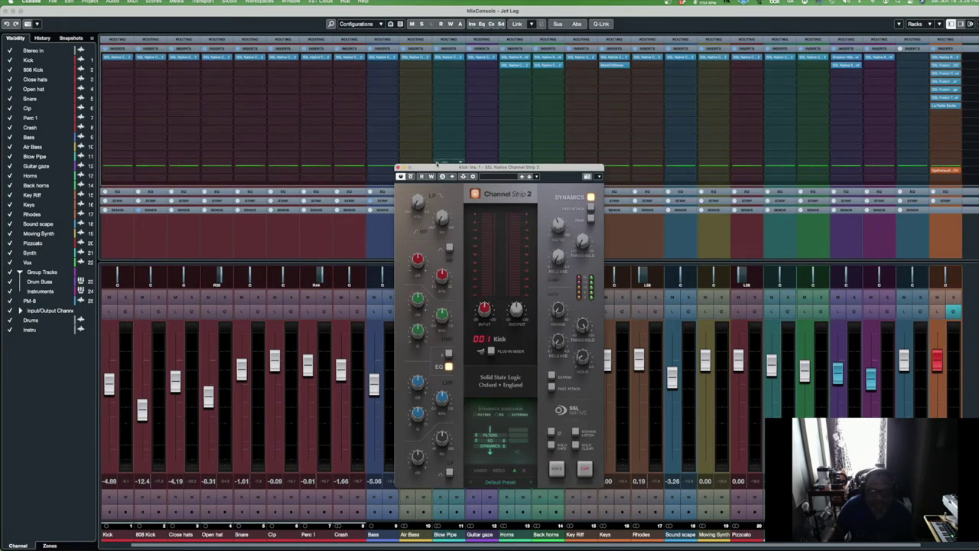
{"action": "left_click_drag", "start_coordinate": [438, 168], "coordinate": [404, 119]}
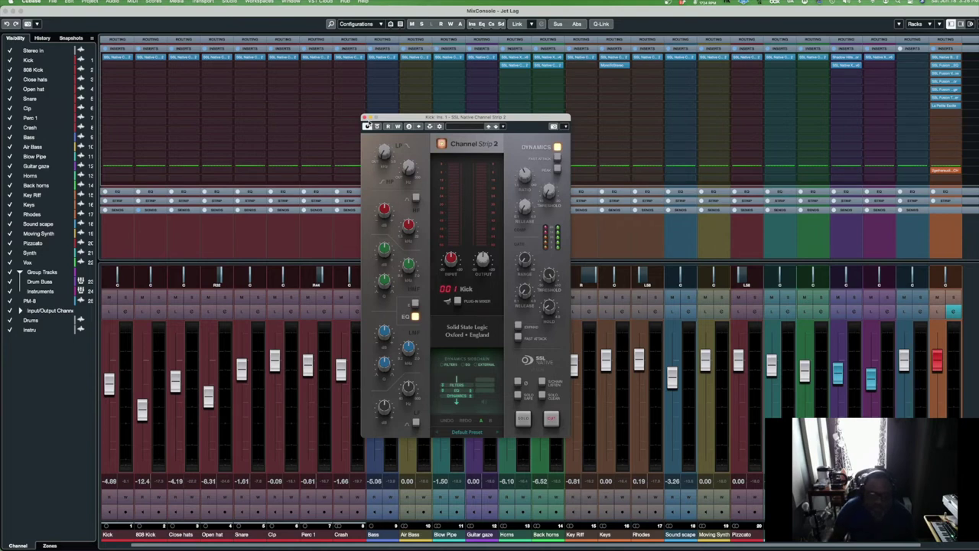
{"action": "left_click", "coordinate": [365, 118]}
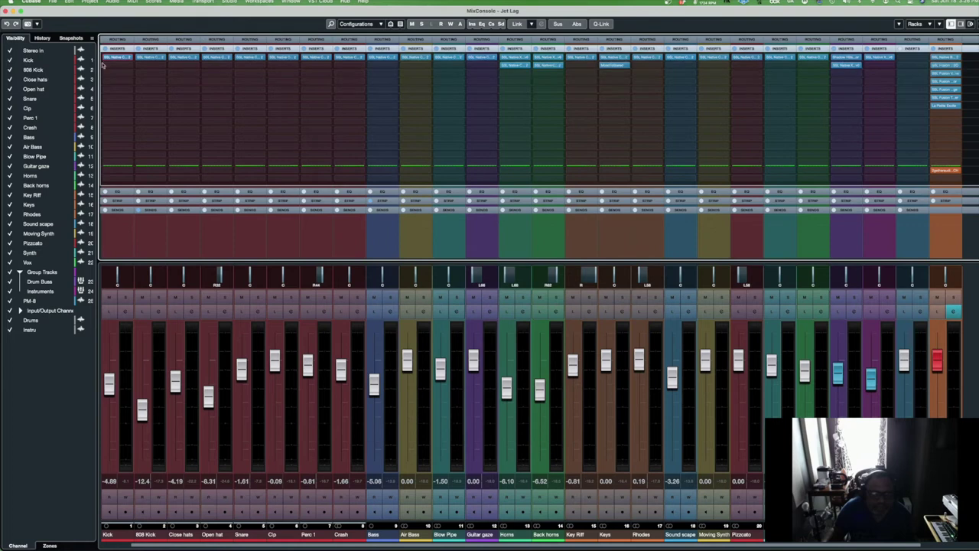
Inspect the SSL Native Channel Strip 2 insert on the 808 Kick channel and close it
{"action": "left_click", "coordinate": [151, 58]}
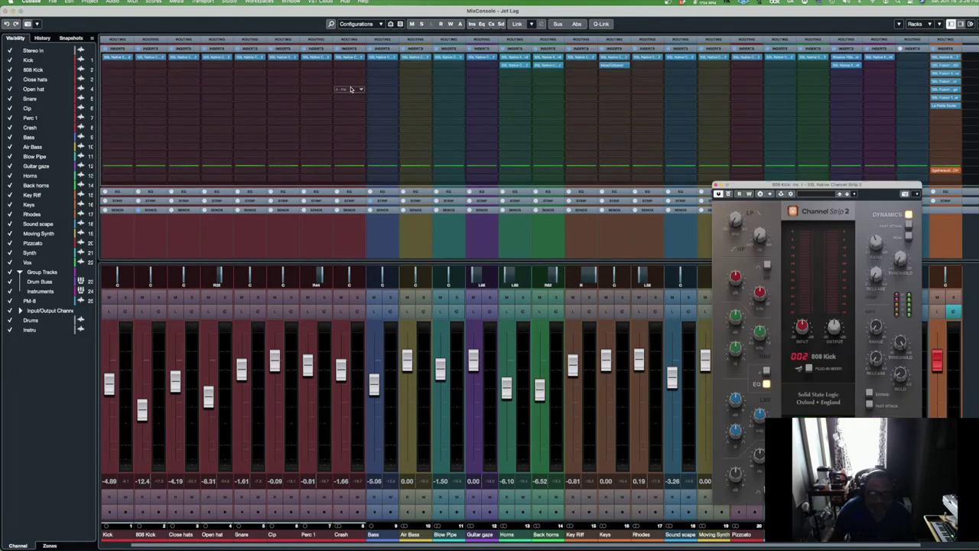
{"action": "left_click_drag", "start_coordinate": [741, 189], "coordinate": [409, 138]}
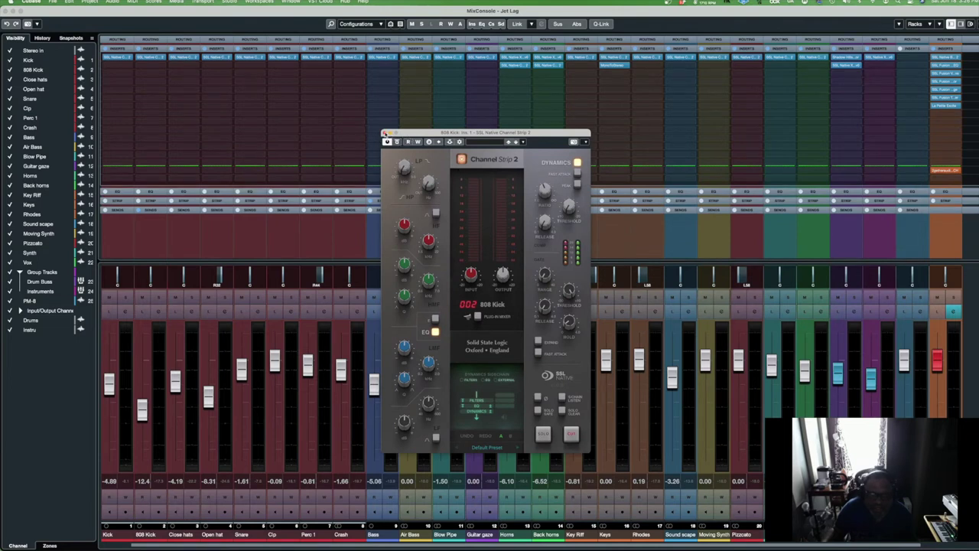
{"action": "left_click", "coordinate": [385, 133]}
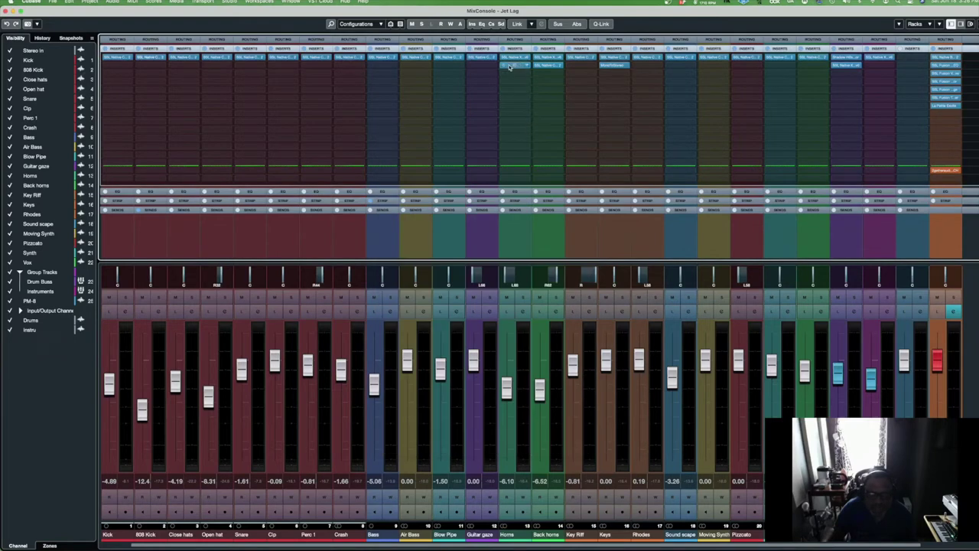
Inspect the Horns channel's two inserts, SSL Native Channel Strip 2 and then X-Saturator, closing each window
{"action": "left_click", "coordinate": [511, 66]}
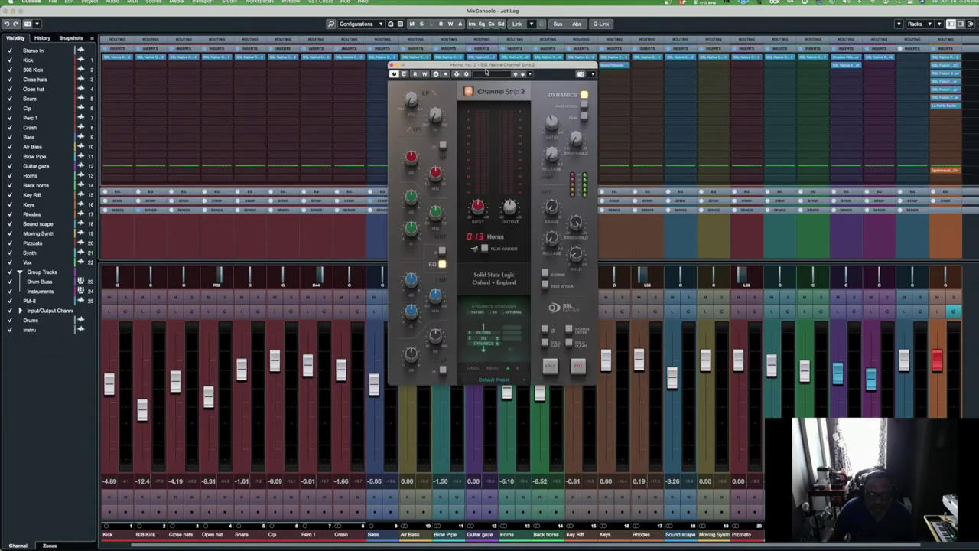
{"action": "left_click", "coordinate": [392, 65]}
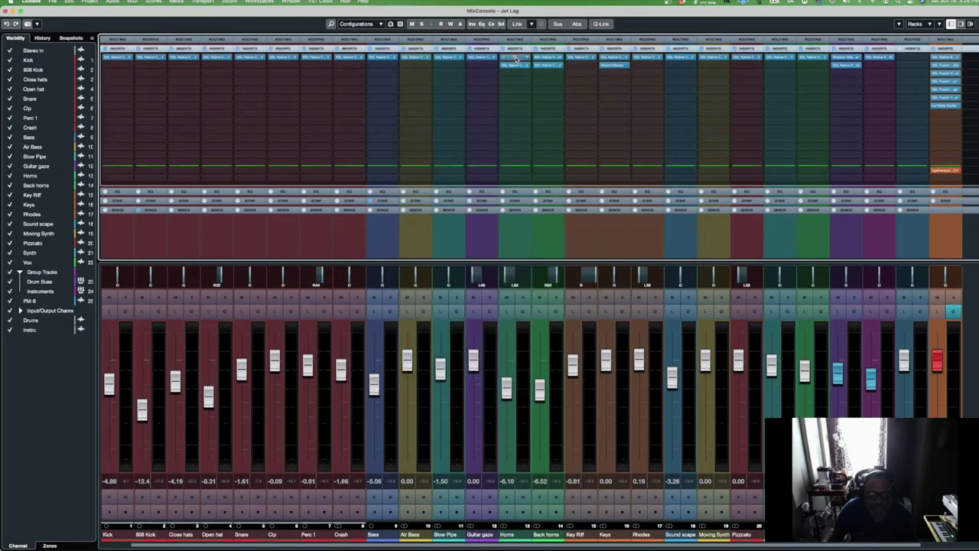
{"action": "left_click", "coordinate": [517, 59]}
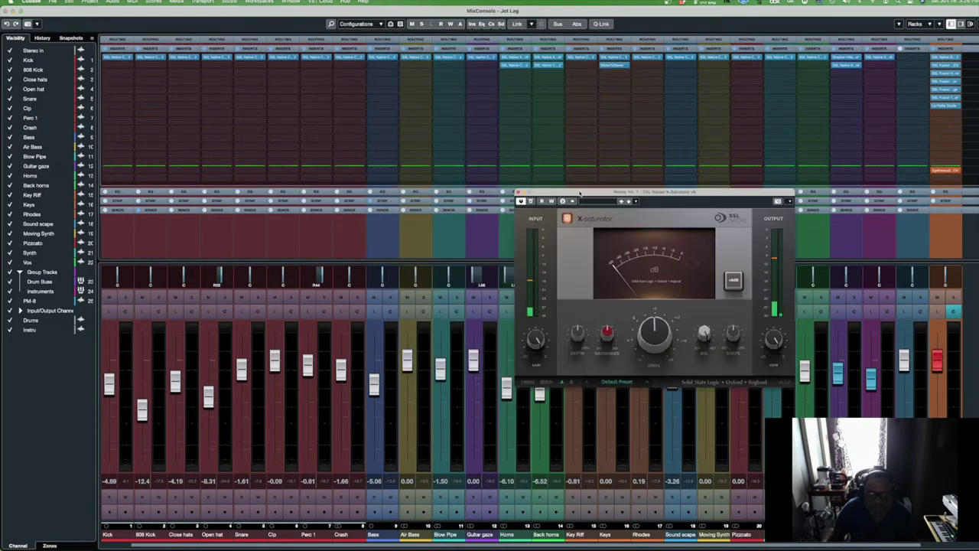
{"action": "left_click_drag", "start_coordinate": [580, 193], "coordinate": [379, 157]}
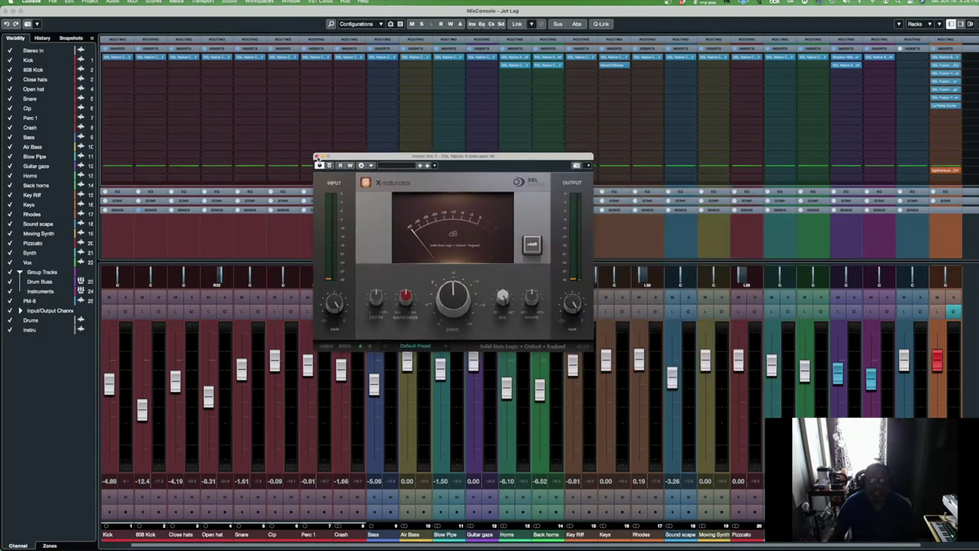
{"action": "left_click", "coordinate": [318, 158]}
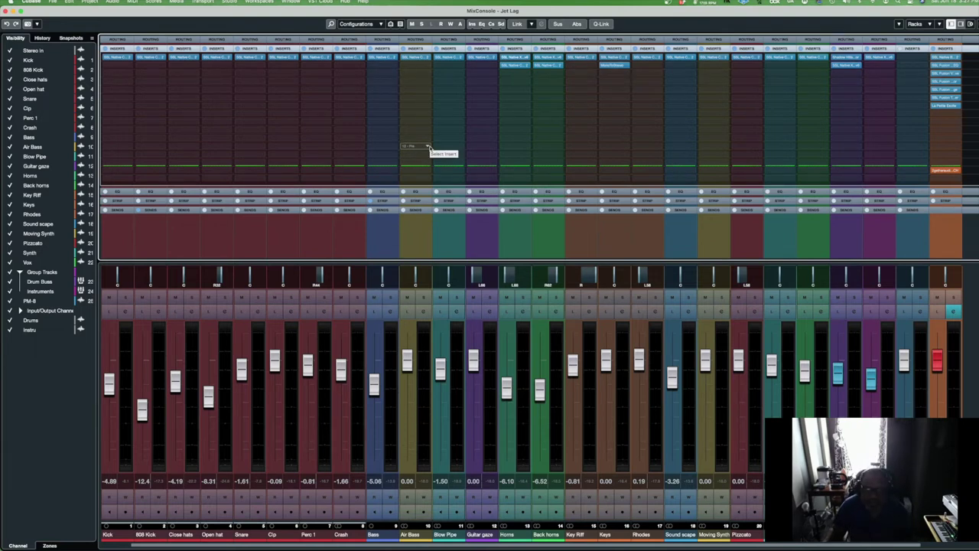
Inspect the MonoToStereo insert on the Keys channel and close it
{"action": "left_click", "coordinate": [614, 65]}
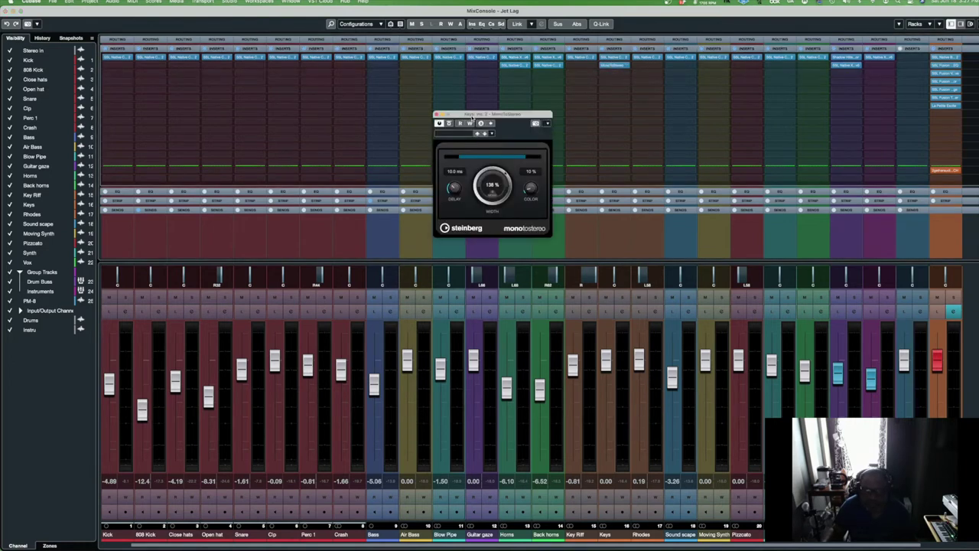
{"action": "left_click_drag", "start_coordinate": [469, 118], "coordinate": [438, 121]}
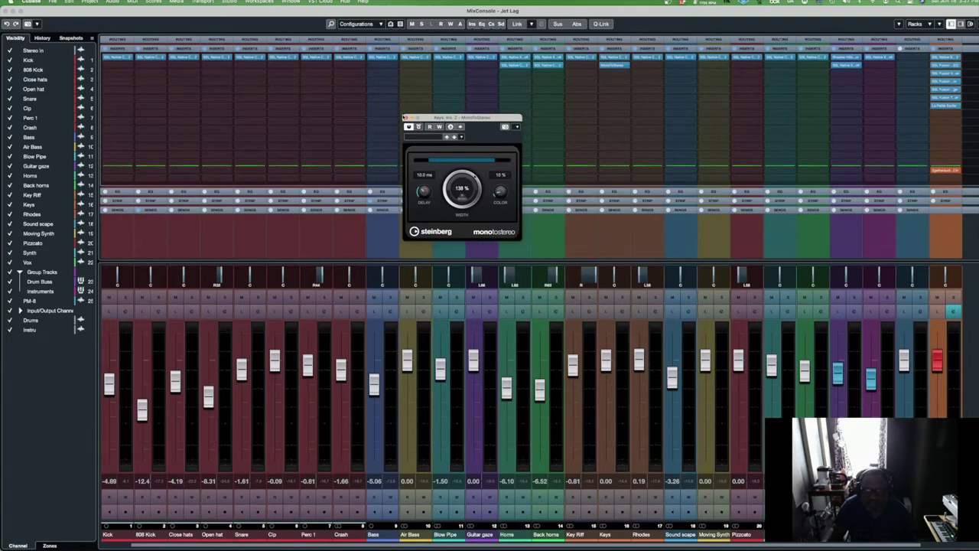
{"action": "left_click", "coordinate": [407, 119]}
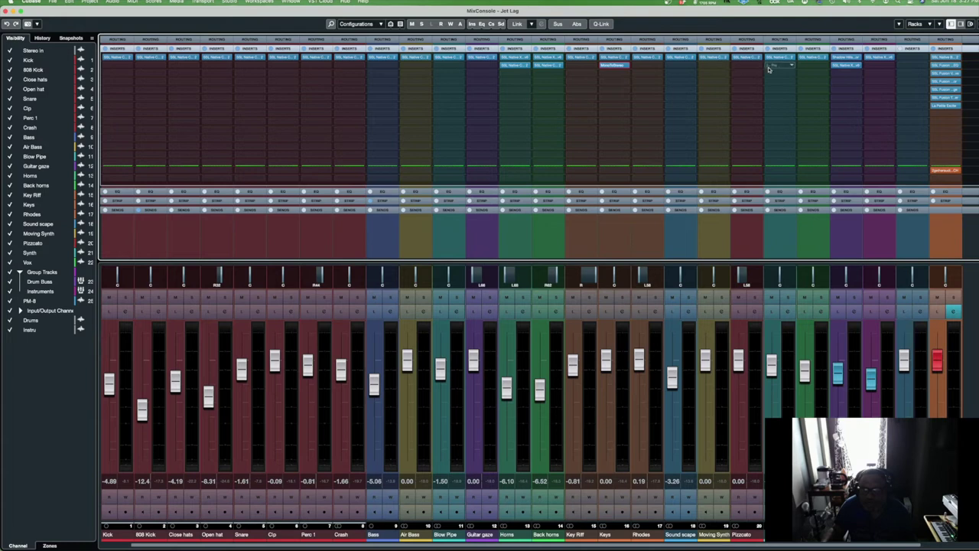
Inspect the Drum Buss inserts, X-Saturator and then Shadow Hills Mastering Compressor, closing each window
{"action": "left_click", "coordinate": [846, 66]}
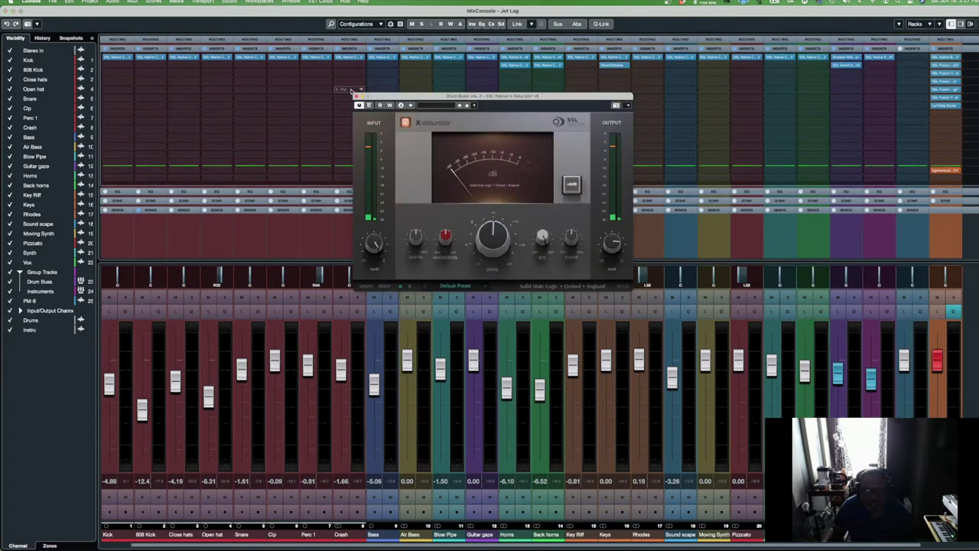
{"action": "left_click", "coordinate": [356, 97]}
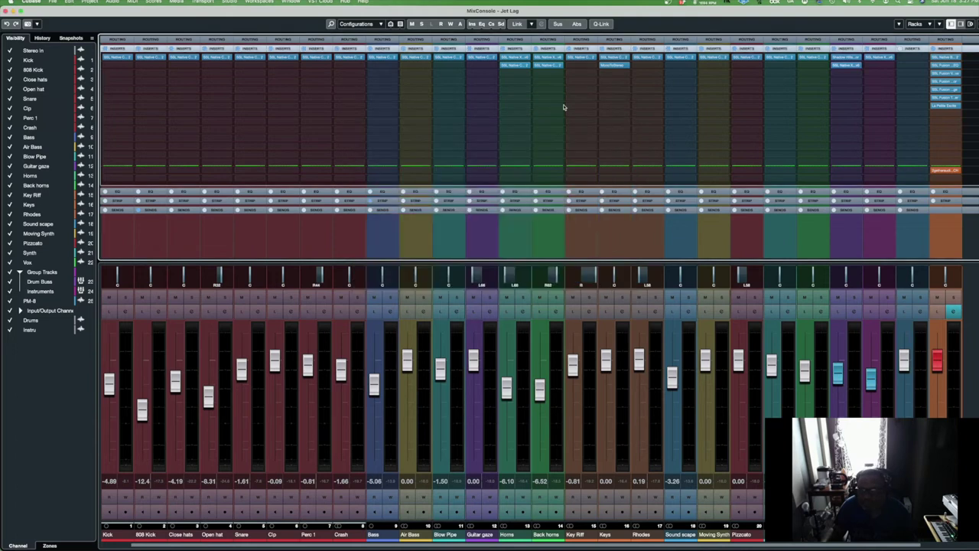
{"action": "left_click", "coordinate": [846, 59]}
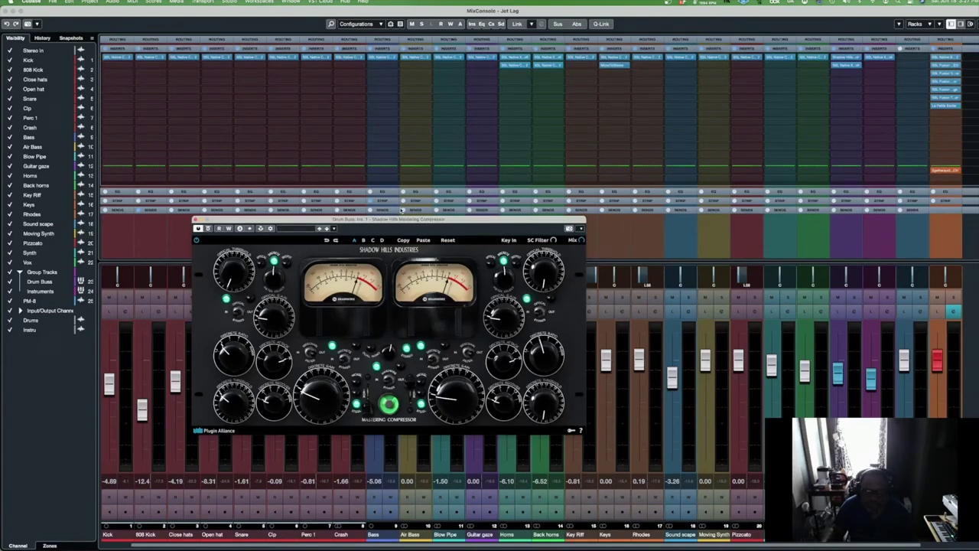
{"action": "left_click_drag", "start_coordinate": [405, 223], "coordinate": [508, 222]}
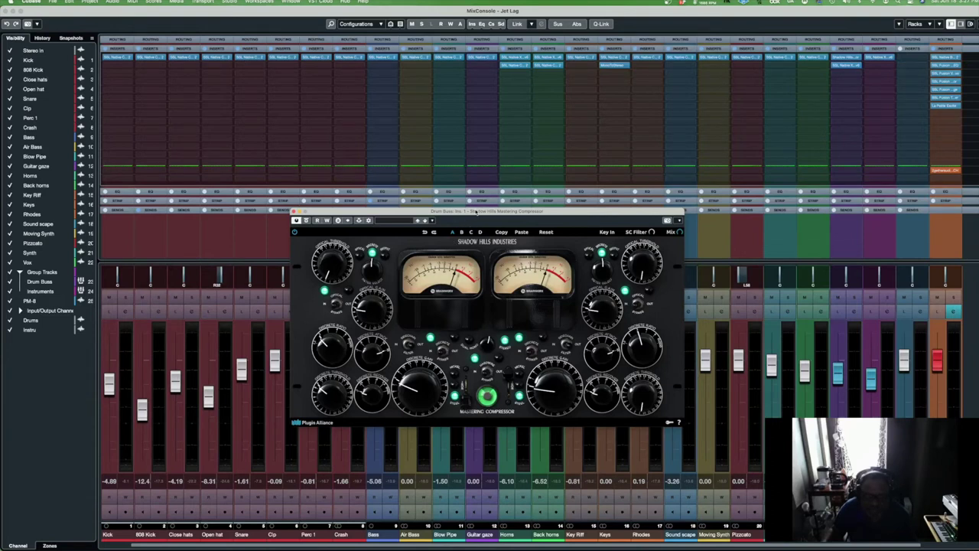
{"action": "left_click_drag", "start_coordinate": [476, 211], "coordinate": [432, 218]}
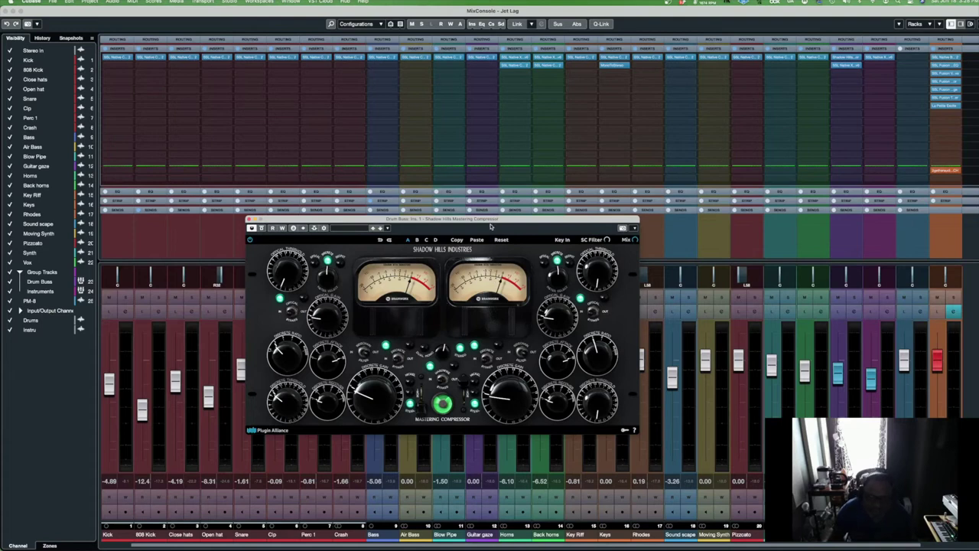
{"action": "left_click_drag", "start_coordinate": [495, 221], "coordinate": [409, 188]}
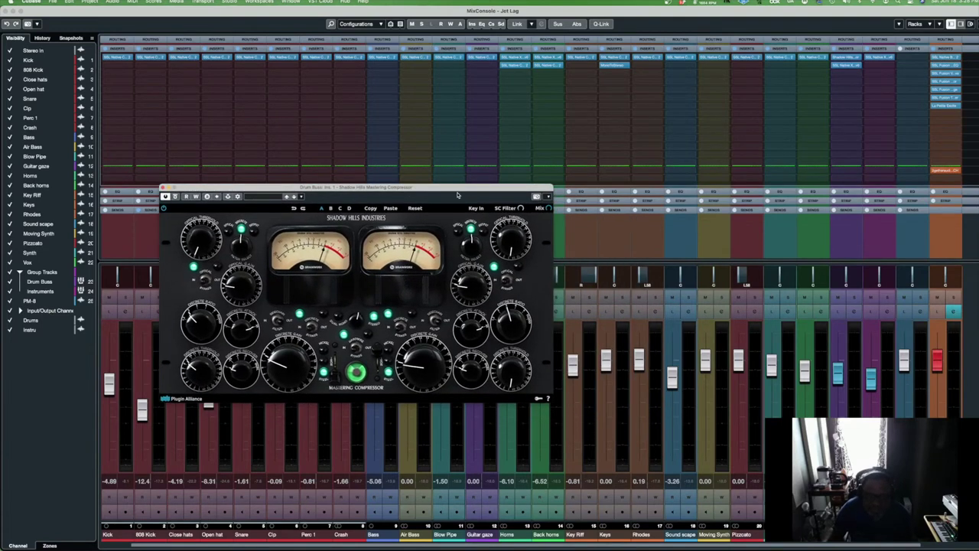
{"action": "left_click", "coordinate": [163, 188]}
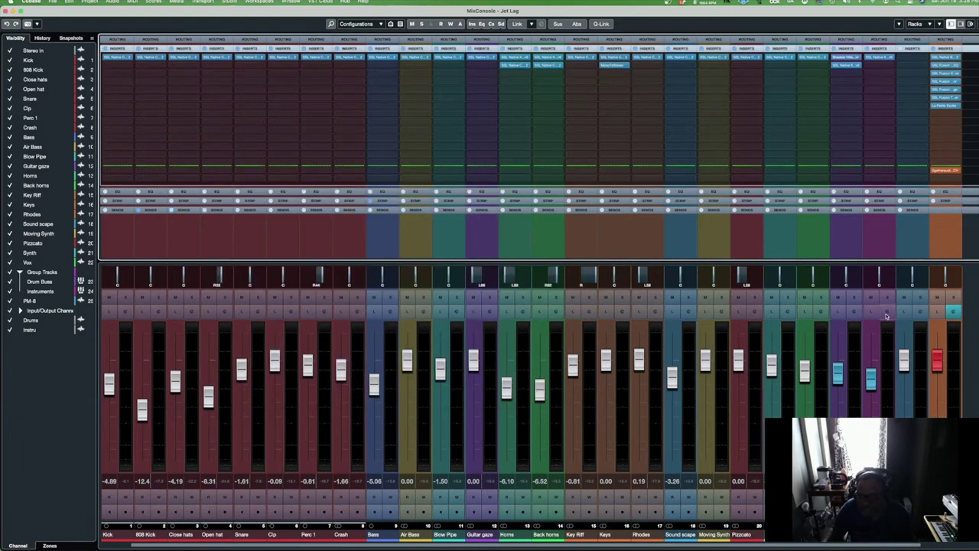
Inspect the SSL Native X-Saturator insert on the Instruments group channel and close it
{"action": "left_click", "coordinate": [877, 58]}
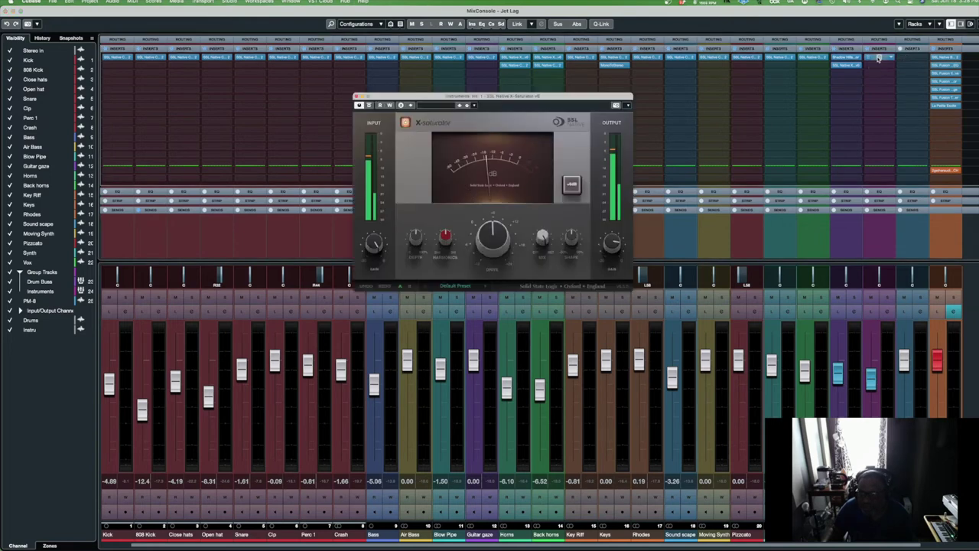
{"action": "left_click", "coordinate": [357, 97]}
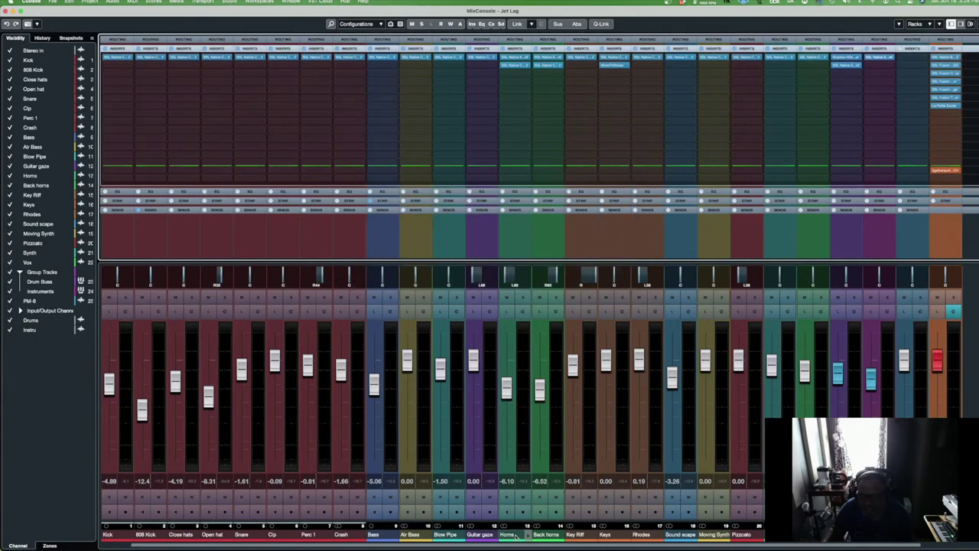
Open the Stereo Out channel settings and show its first insert, SSL Native Bus Compressor 2
{"action": "left_click_drag", "start_coordinate": [532, 547], "coordinate": [642, 548]}
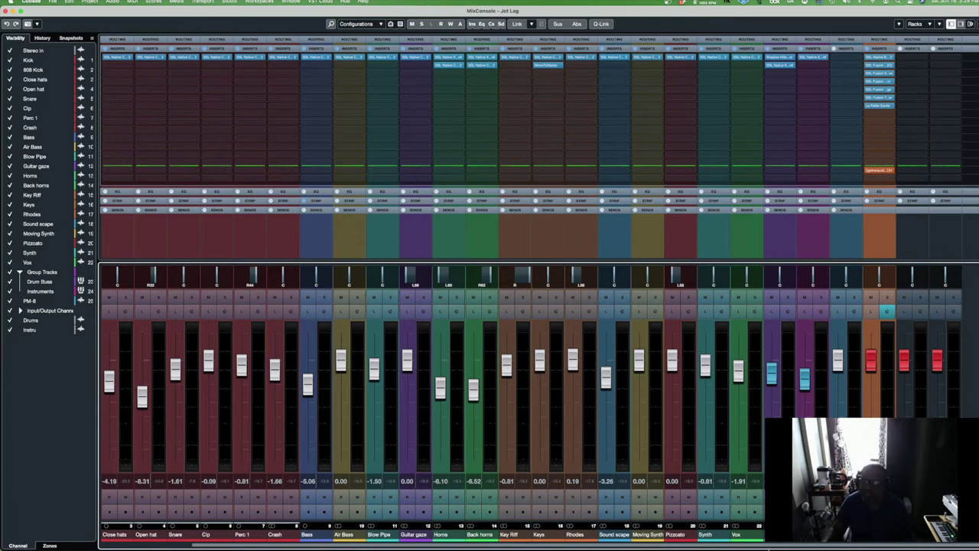
{"action": "mouse_move", "coordinate": [742, 544]}
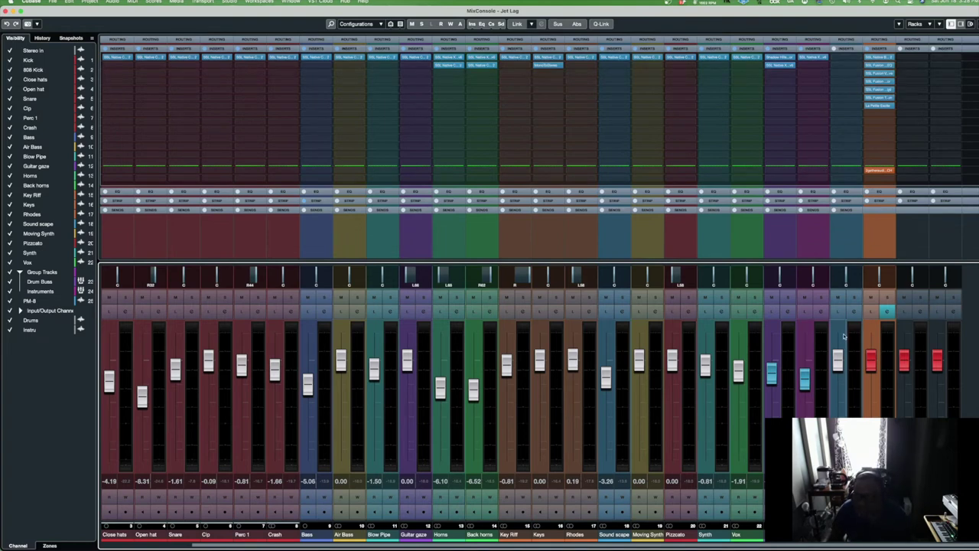
{"action": "left_click", "coordinate": [887, 315]}
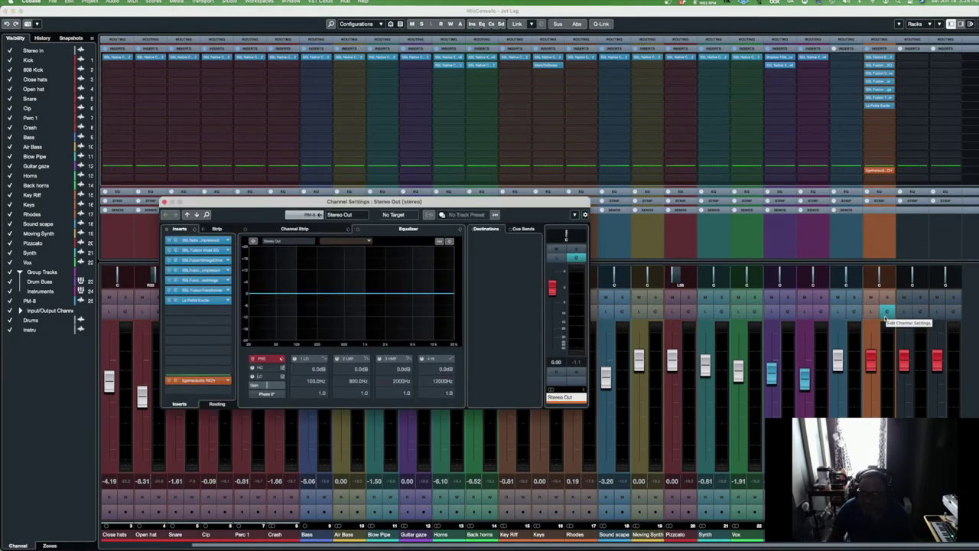
{"action": "left_click_drag", "start_coordinate": [341, 202], "coordinate": [438, 145]}
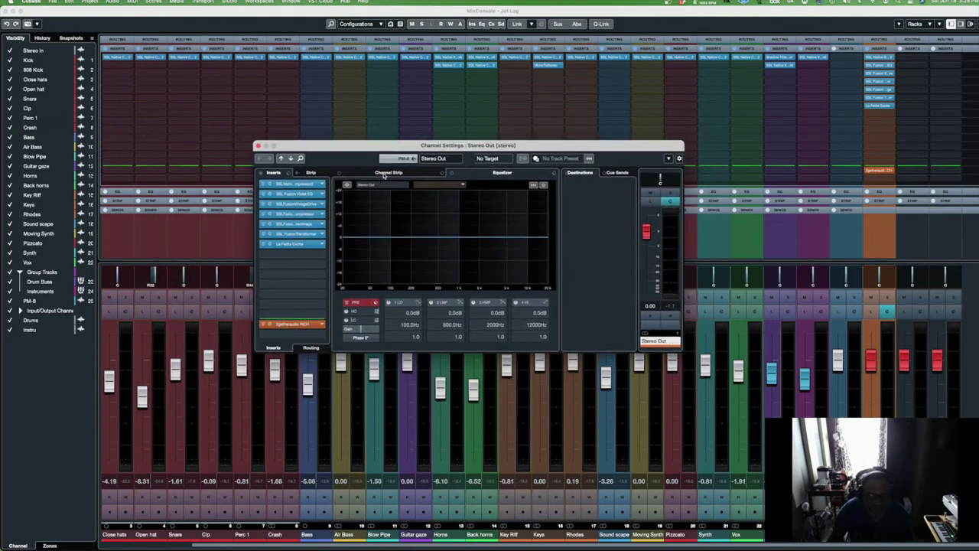
{"action": "left_click", "coordinate": [272, 186]}
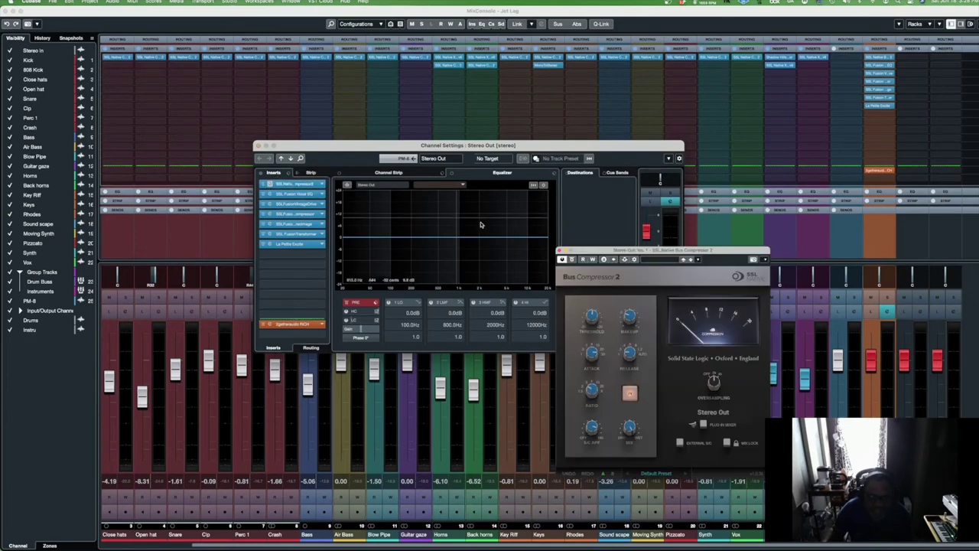
Show the SSL Fusion Violet EQ insert on Stereo Out, arranging it and Bus Compressor 2 clear of the insert list
{"action": "left_click_drag", "start_coordinate": [611, 250], "coordinate": [516, 126]}
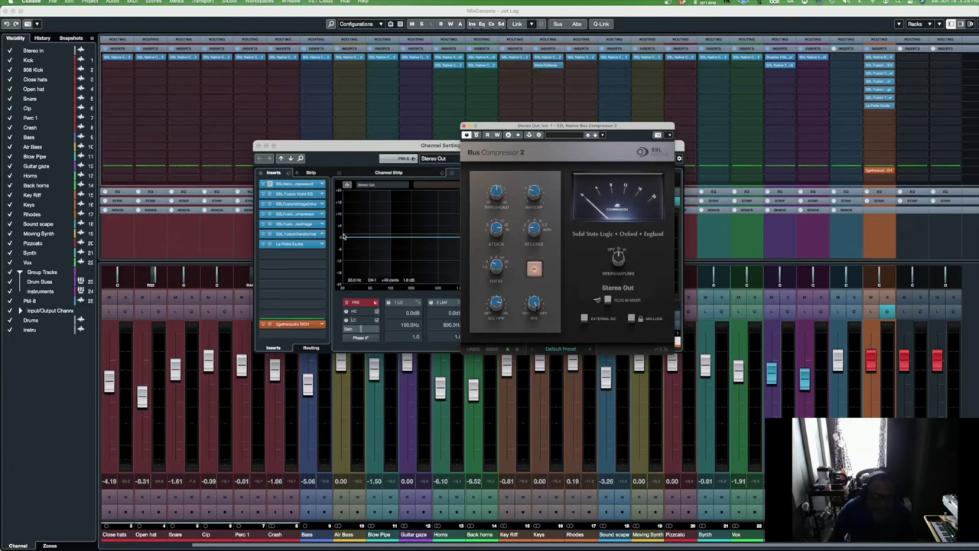
{"action": "left_click", "coordinate": [271, 196]}
{"action": "left_click", "coordinate": [271, 196]}
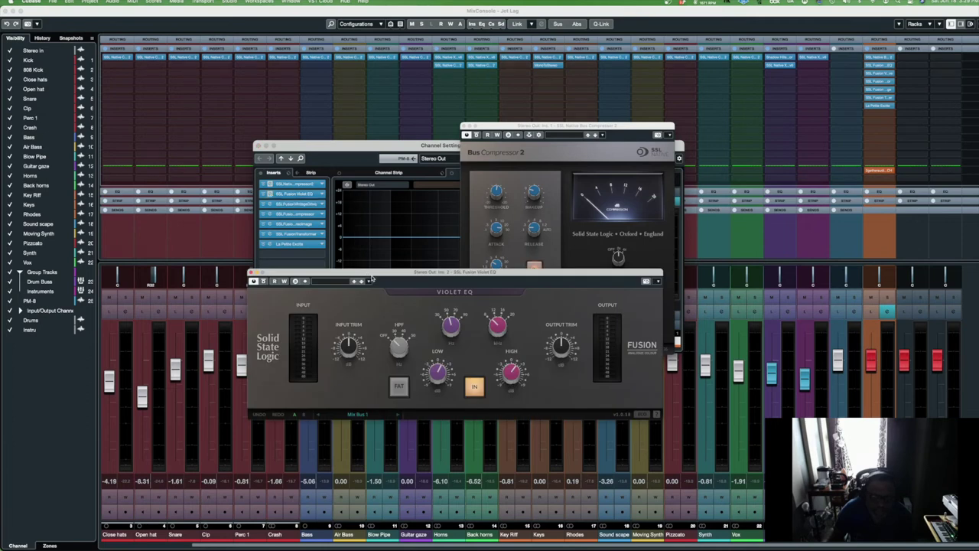
{"action": "left_click_drag", "start_coordinate": [386, 275], "coordinate": [536, 289]}
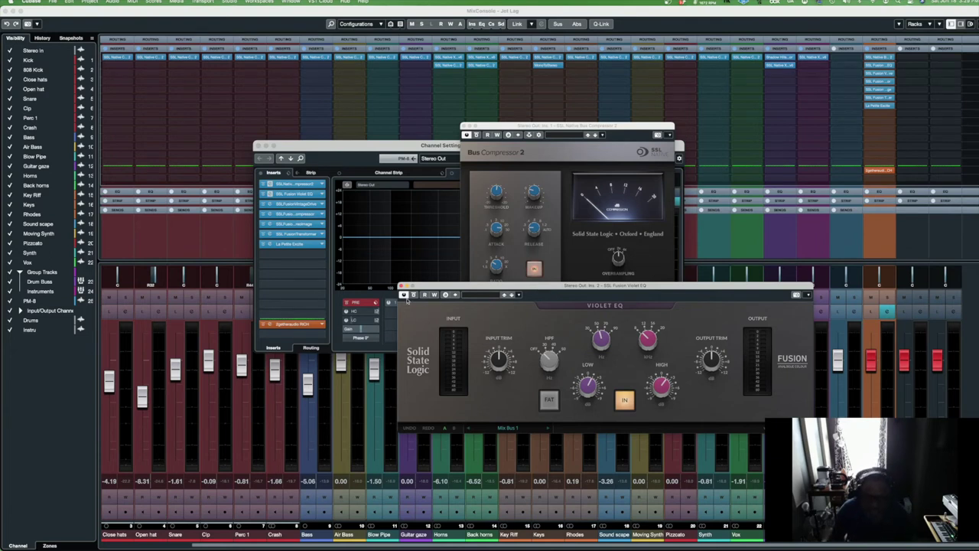
Show the SSL Fusion Vintage Drive and SSL Fusion HF Compressor inserts on Stereo Out, keeping the insert list uncovered
{"action": "left_click", "coordinate": [269, 206]}
{"action": "left_click", "coordinate": [270, 204]}
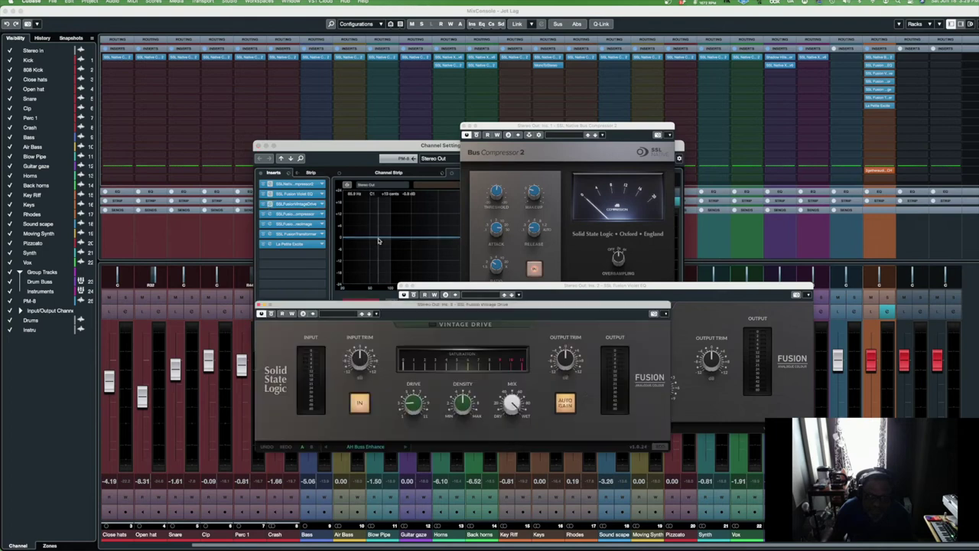
{"action": "left_click_drag", "start_coordinate": [456, 306], "coordinate": [587, 237]}
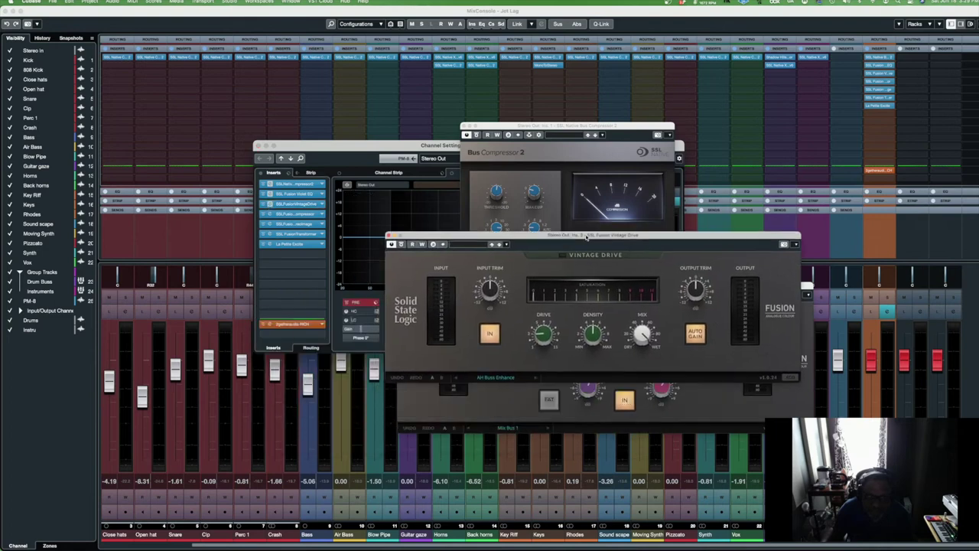
{"action": "left_click", "coordinate": [269, 215]}
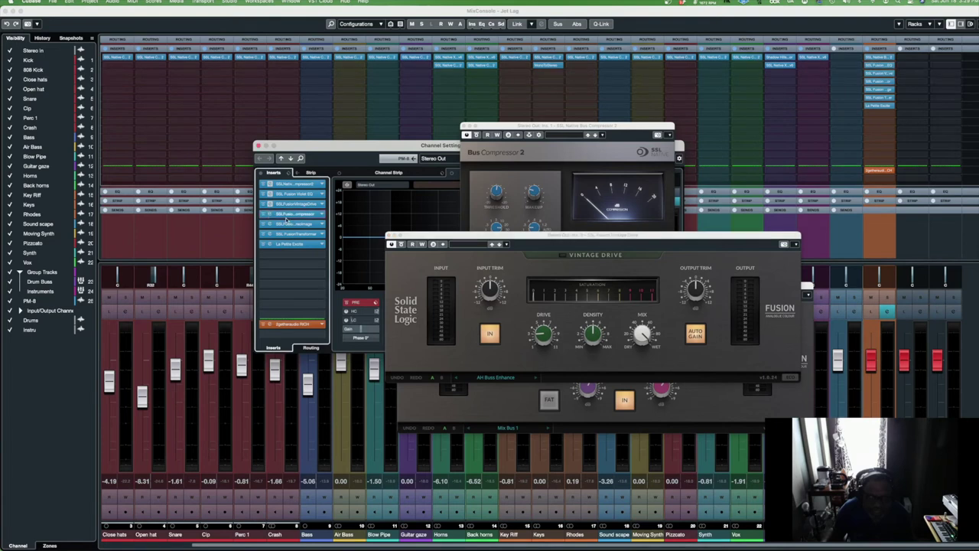
{"action": "left_click", "coordinate": [286, 216]}
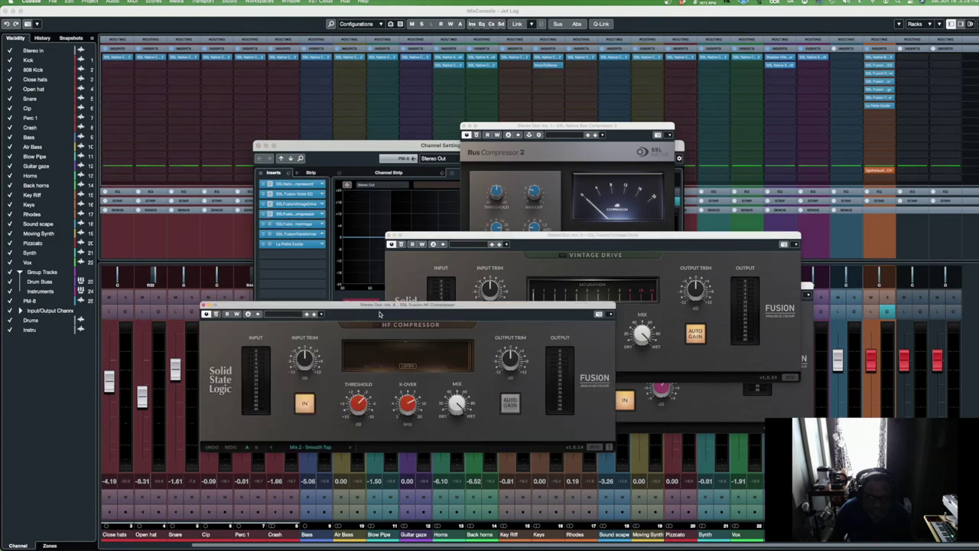
{"action": "left_click_drag", "start_coordinate": [378, 307], "coordinate": [540, 287]}
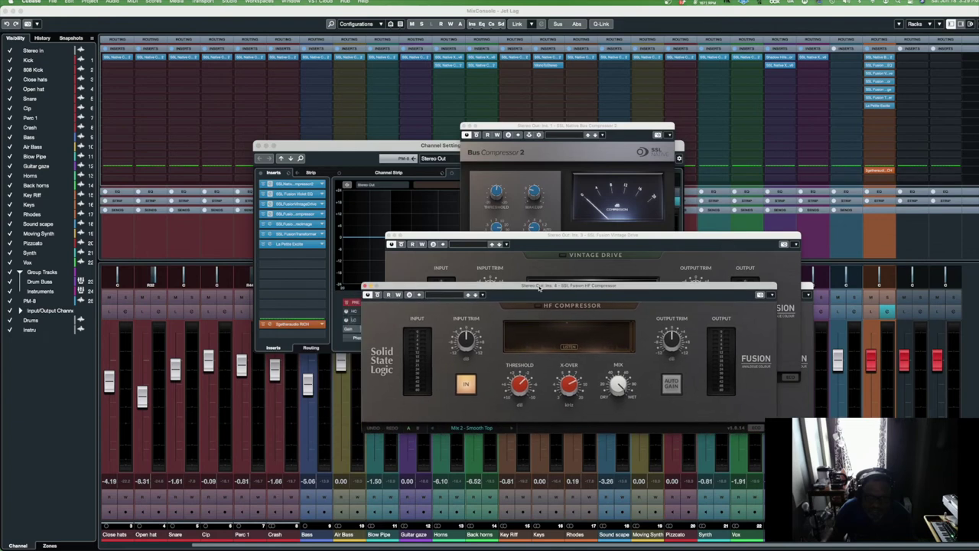
Show the SSL Fusion Stereo Image and SSL Fusion Transformer inserts on Stereo Out, moving Vintage Drive out of the way
{"action": "left_click", "coordinate": [270, 229]}
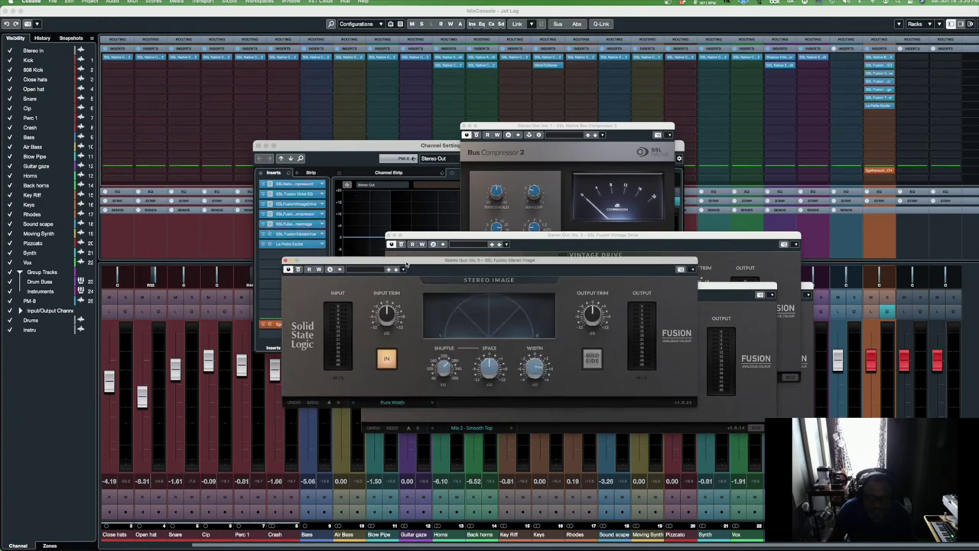
{"action": "left_click_drag", "start_coordinate": [407, 264], "coordinate": [589, 364]}
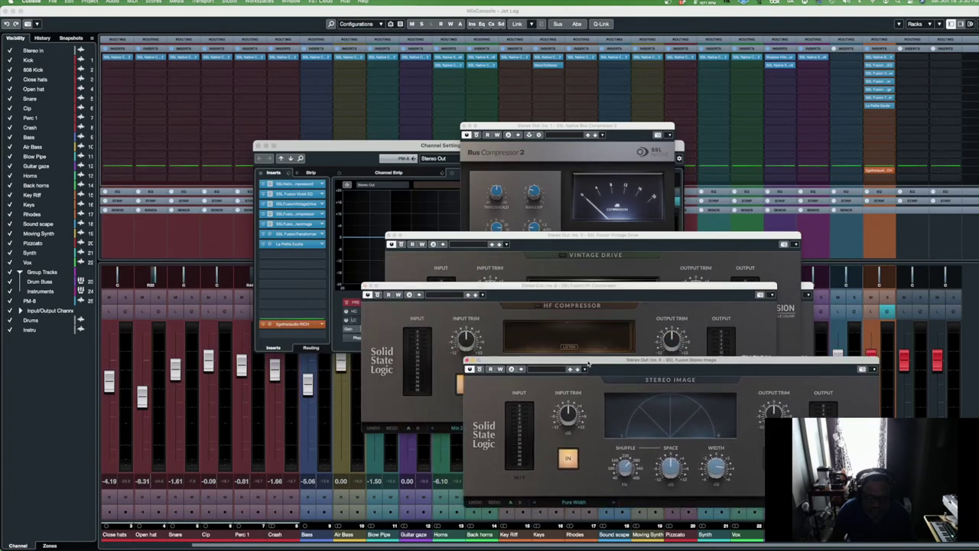
{"action": "left_click_drag", "start_coordinate": [536, 237], "coordinate": [746, 113]}
{"action": "left_click", "coordinate": [268, 233]}
{"action": "left_click", "coordinate": [269, 233]}
{"action": "left_click", "coordinate": [270, 235]}
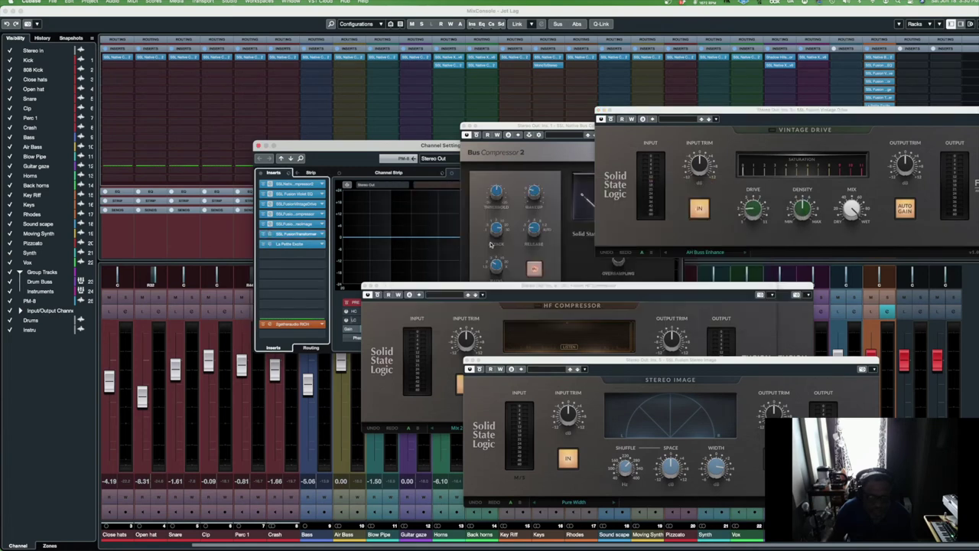
{"action": "left_click", "coordinate": [269, 234]}
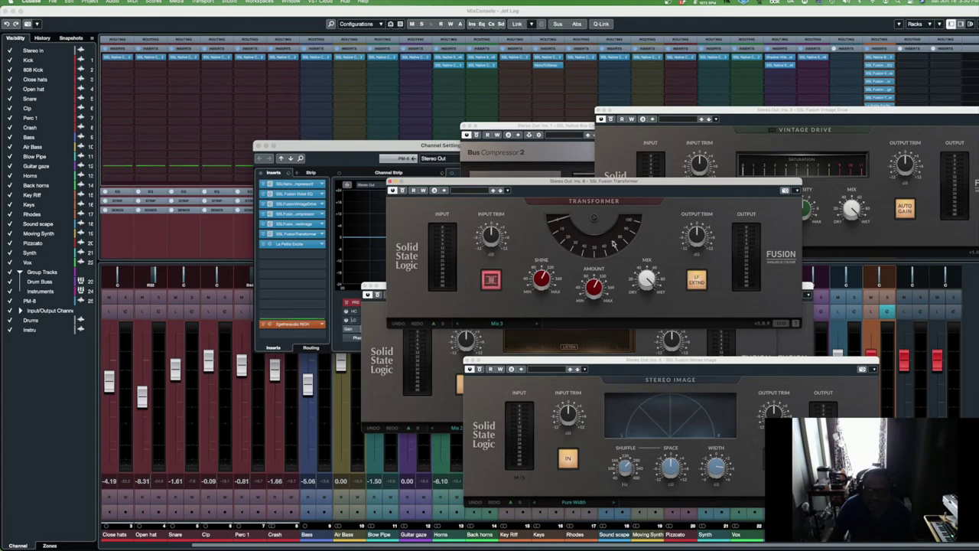
Show the La Petite Excite insert on Stereo Out and place its window above the Transformer
{"action": "left_click", "coordinate": [270, 245]}
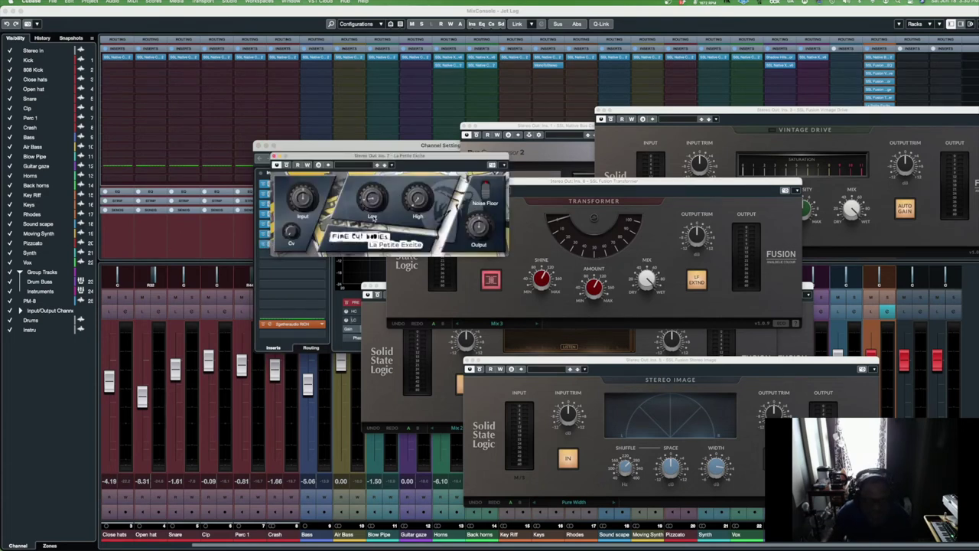
{"action": "left_click_drag", "start_coordinate": [379, 157], "coordinate": [505, 86]}
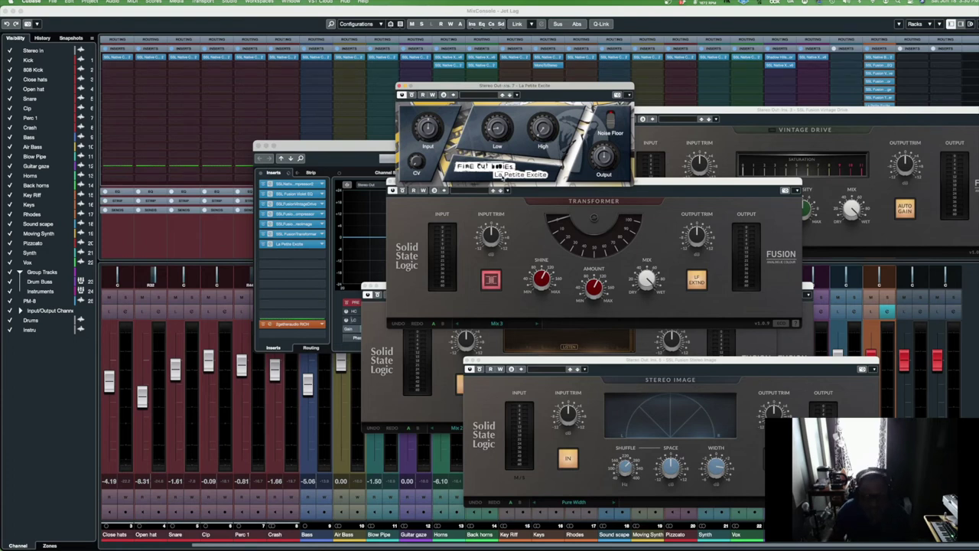
{"action": "mouse_move", "coordinate": [698, 234]}
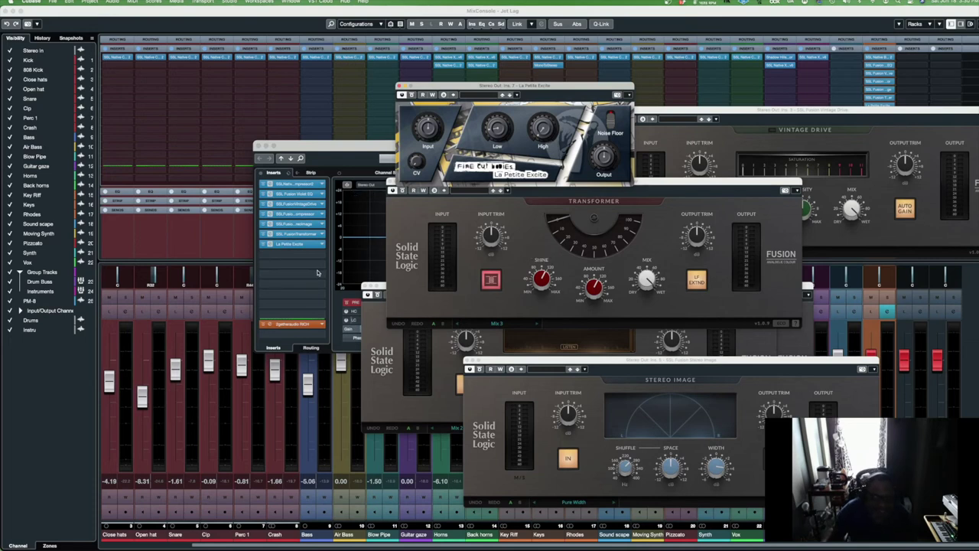
Show the 2getheraudio RICH insert on Stereo Out, view its Expert controls and return to the Simple view
{"action": "left_click", "coordinate": [269, 325]}
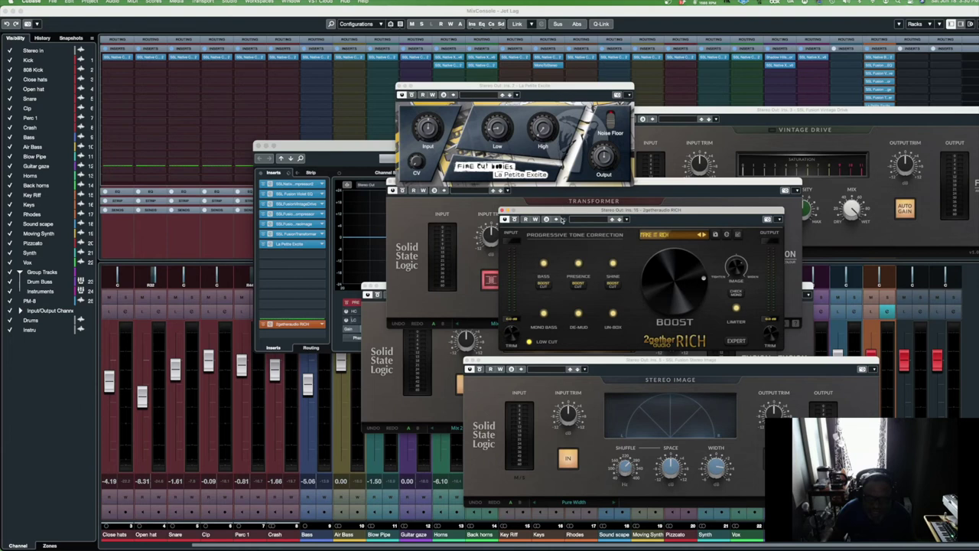
{"action": "left_click_drag", "start_coordinate": [562, 212], "coordinate": [493, 231]}
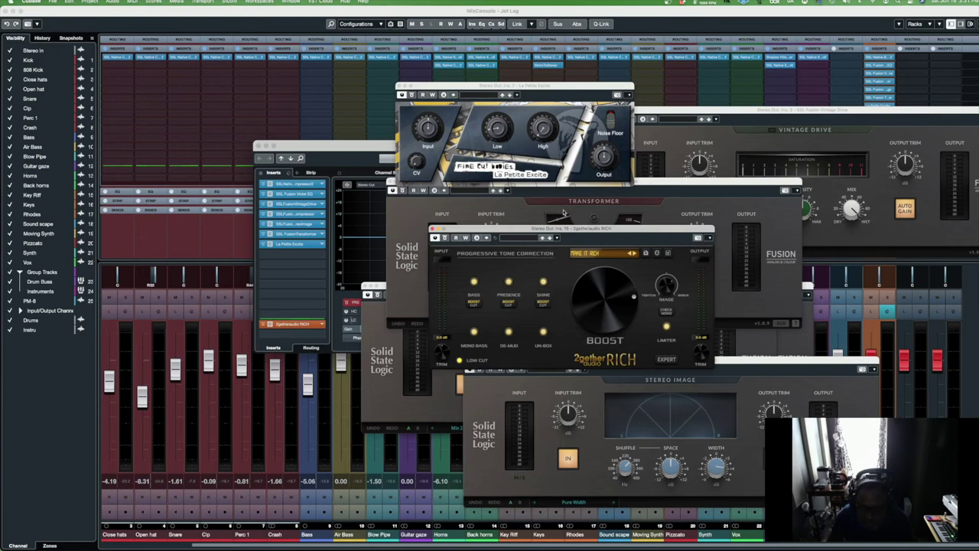
{"action": "left_click_drag", "start_coordinate": [564, 228], "coordinate": [456, 146]}
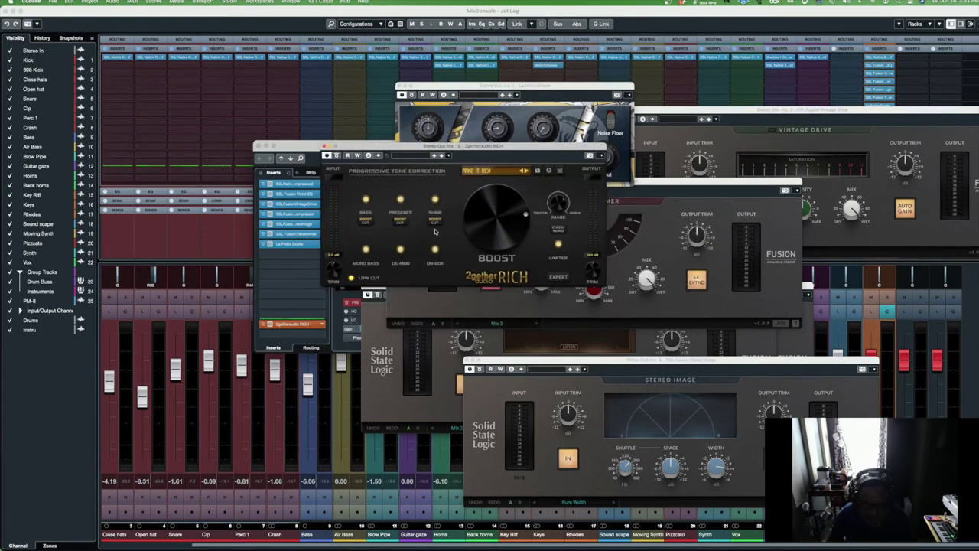
{"action": "left_click", "coordinate": [560, 277]}
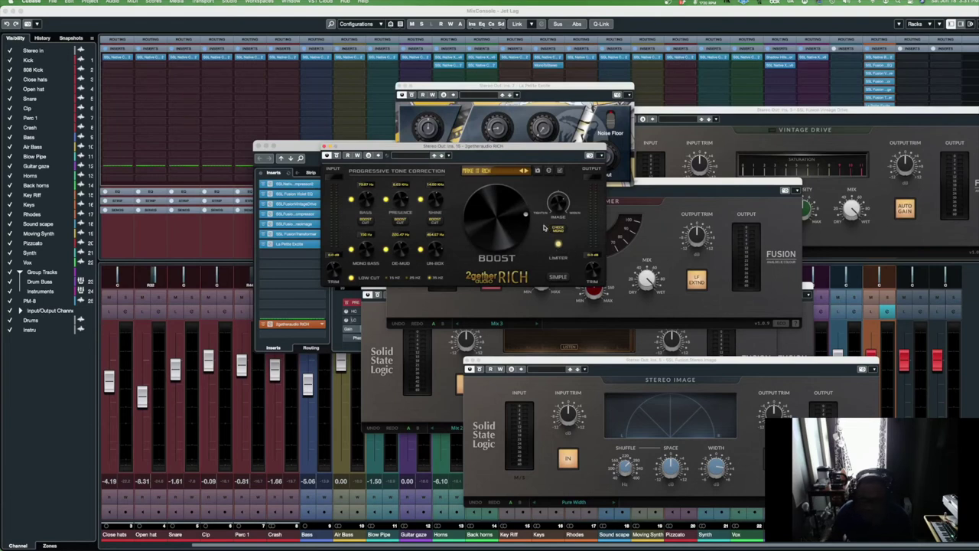
{"action": "left_click", "coordinate": [558, 277]}
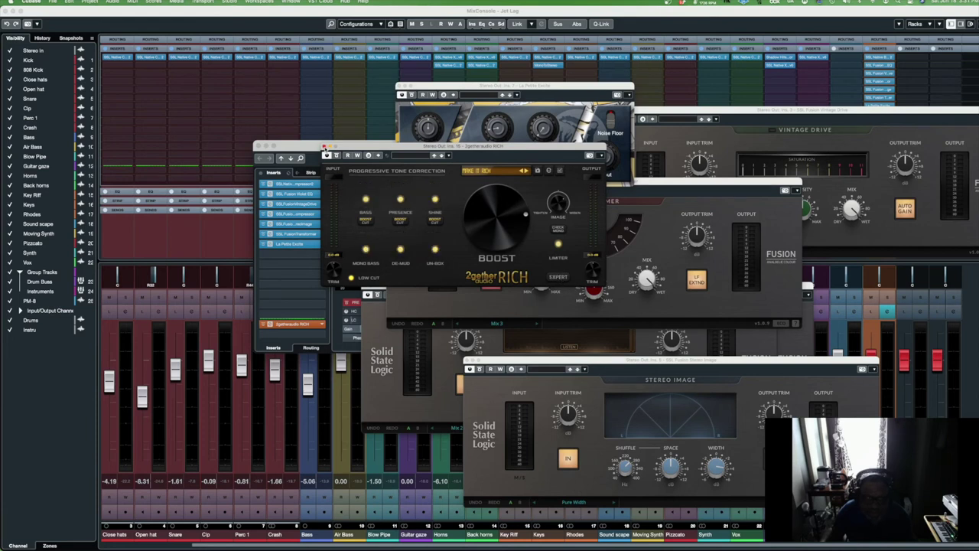
Close all open Stereo Out plug-in windows, including RICH, La Petite Excite and the SSL processors, plus the channel settings
{"action": "left_click", "coordinate": [325, 146]}
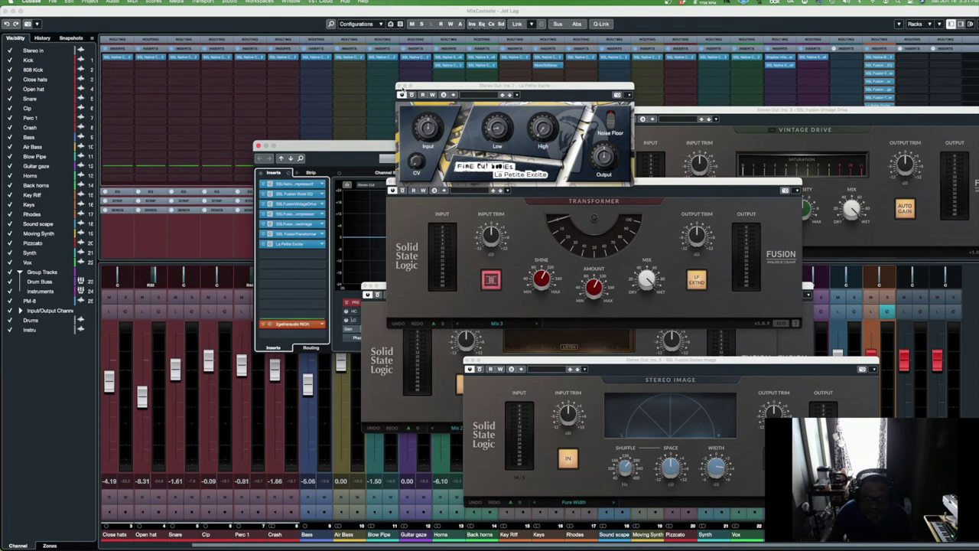
{"action": "left_click", "coordinate": [398, 86]}
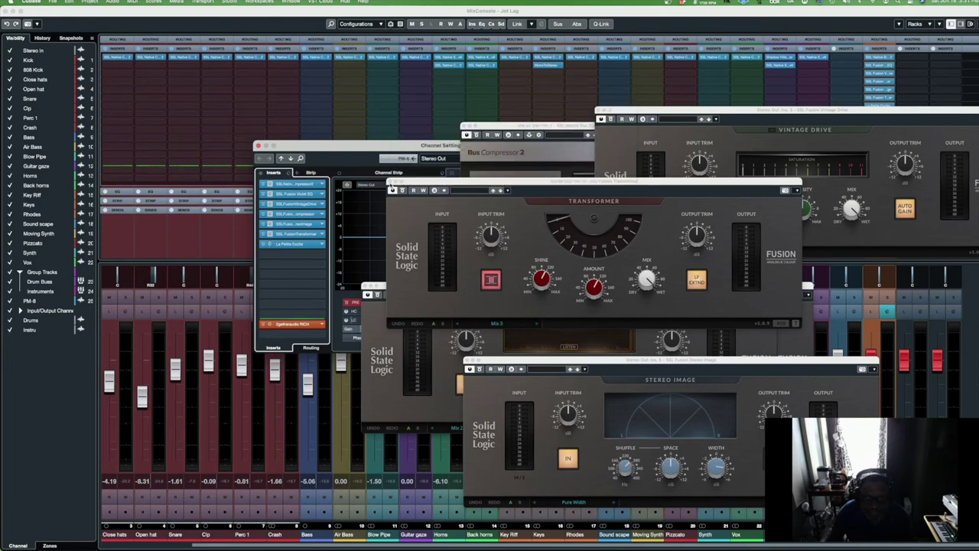
{"action": "left_click", "coordinate": [391, 183]}
{"action": "left_click", "coordinate": [367, 290]}
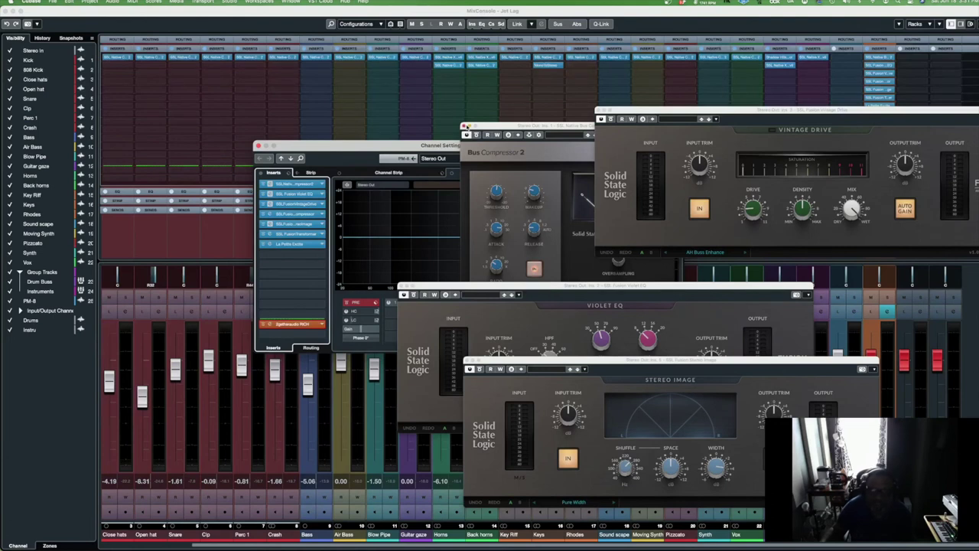
{"action": "left_click", "coordinate": [463, 126]}
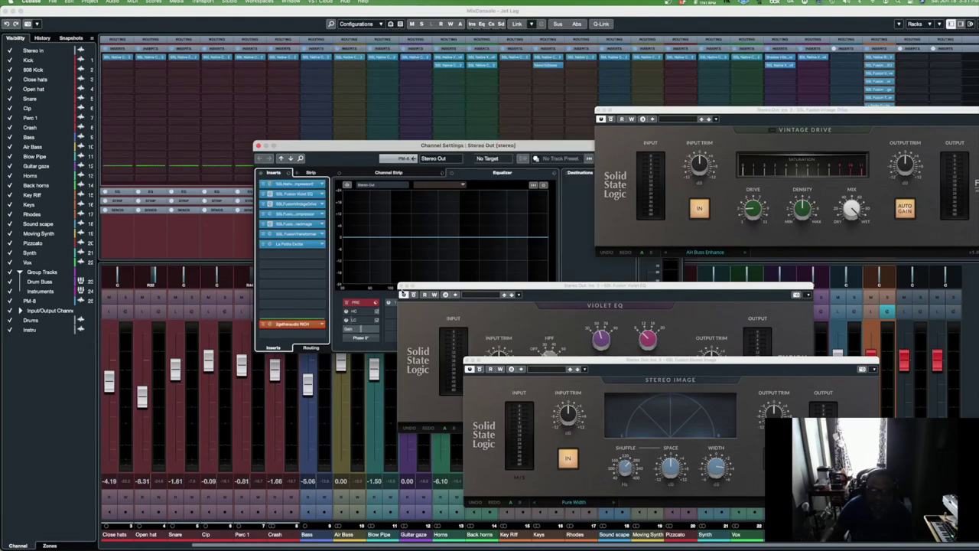
{"action": "left_click", "coordinate": [403, 294]}
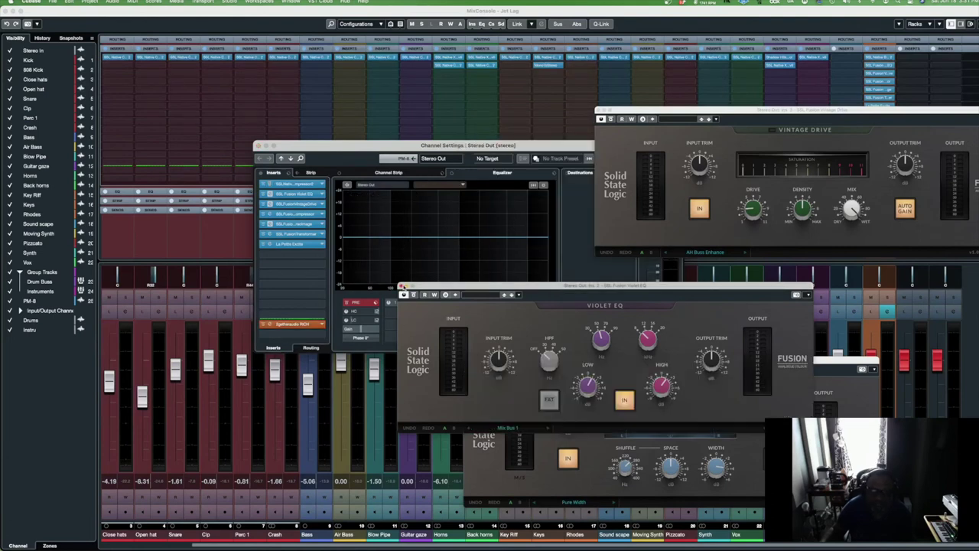
{"action": "left_click", "coordinate": [401, 286]}
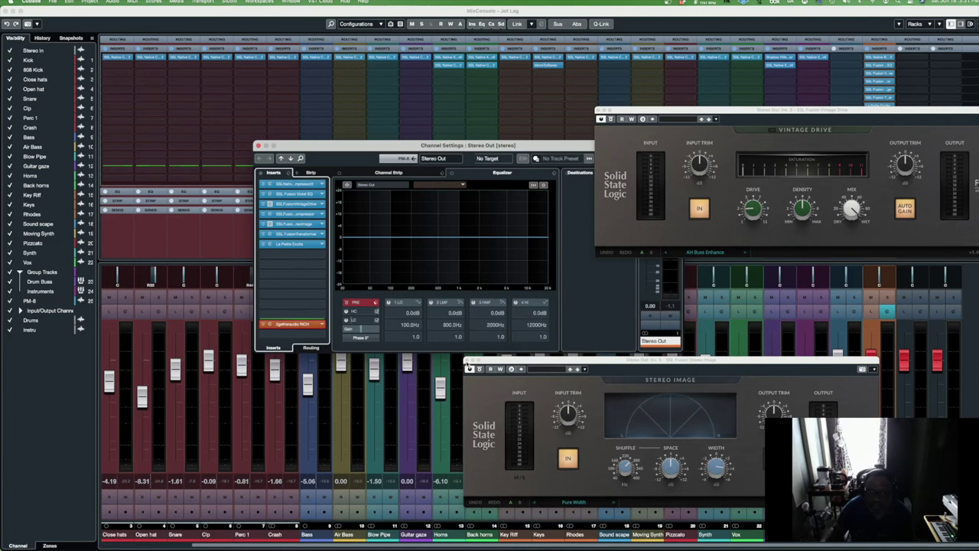
{"action": "left_click", "coordinate": [469, 368]}
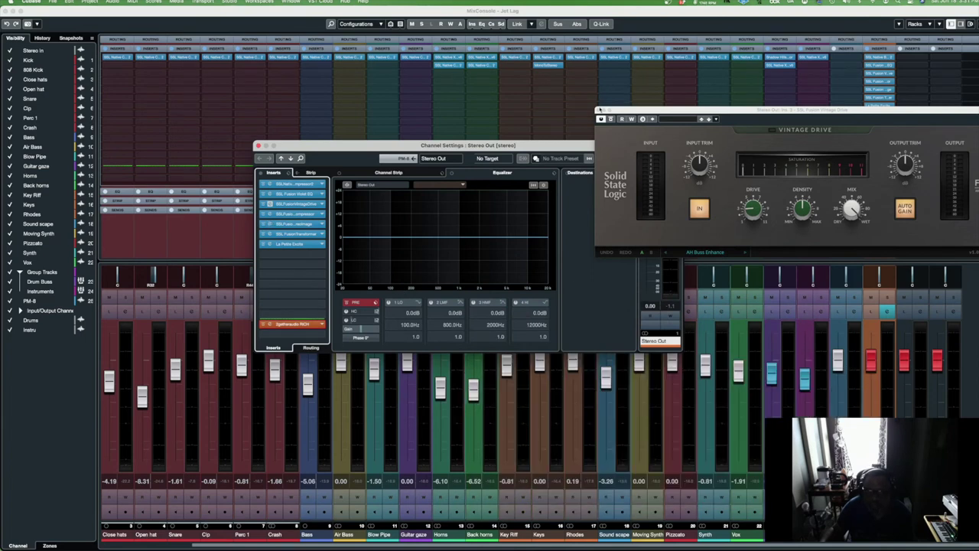
{"action": "left_click", "coordinate": [598, 110]}
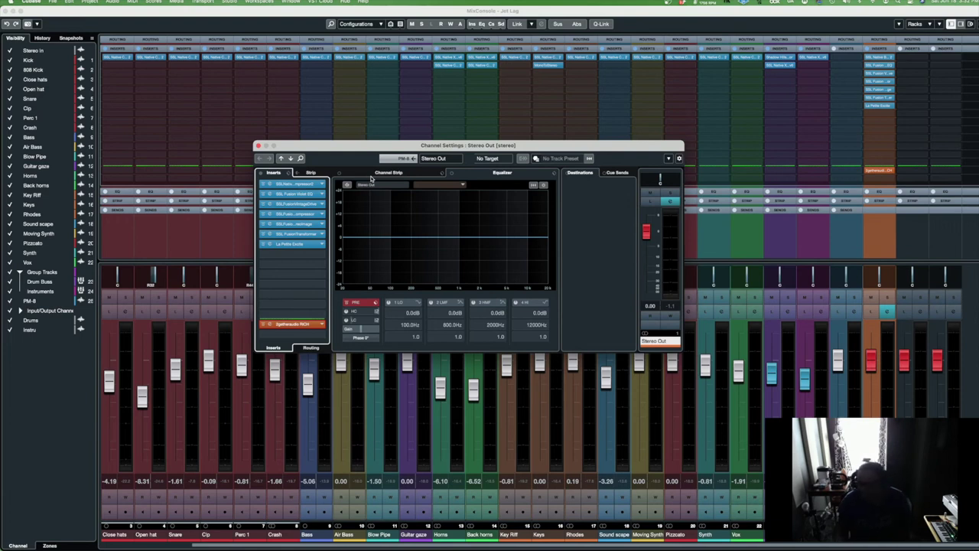
{"action": "left_click", "coordinate": [258, 146]}
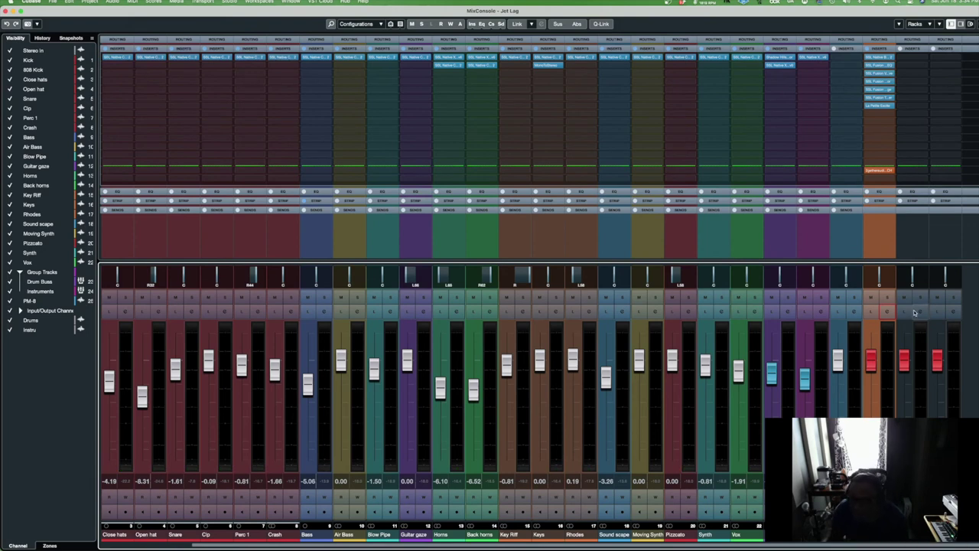
Reopen the Stereo Out channel settings and play the mix, toggling bypass for all inserts to compare the sound with and without processing
{"action": "left_click", "coordinate": [888, 311]}
{"action": "left_click", "coordinate": [888, 311]}
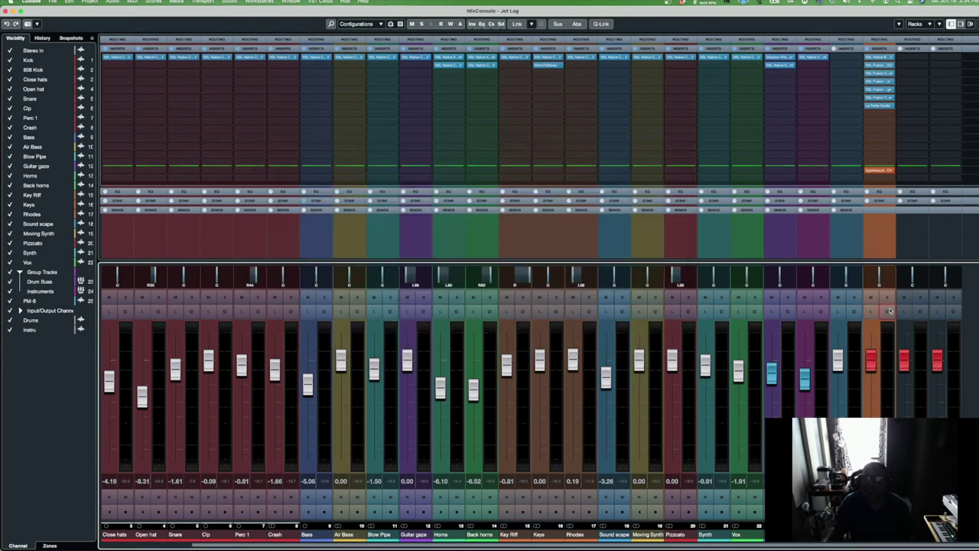
{"action": "left_click", "coordinate": [887, 311]}
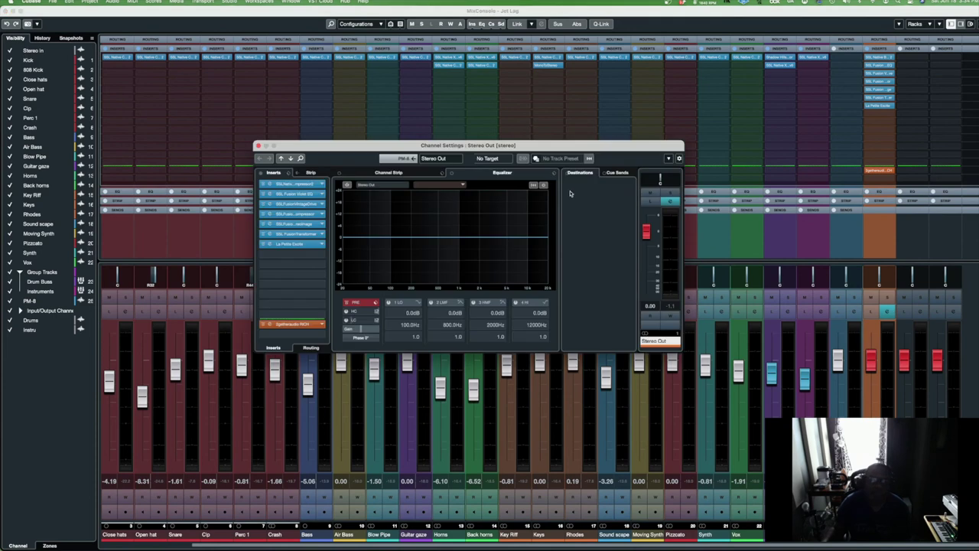
{"action": "left_click", "coordinate": [260, 175]}
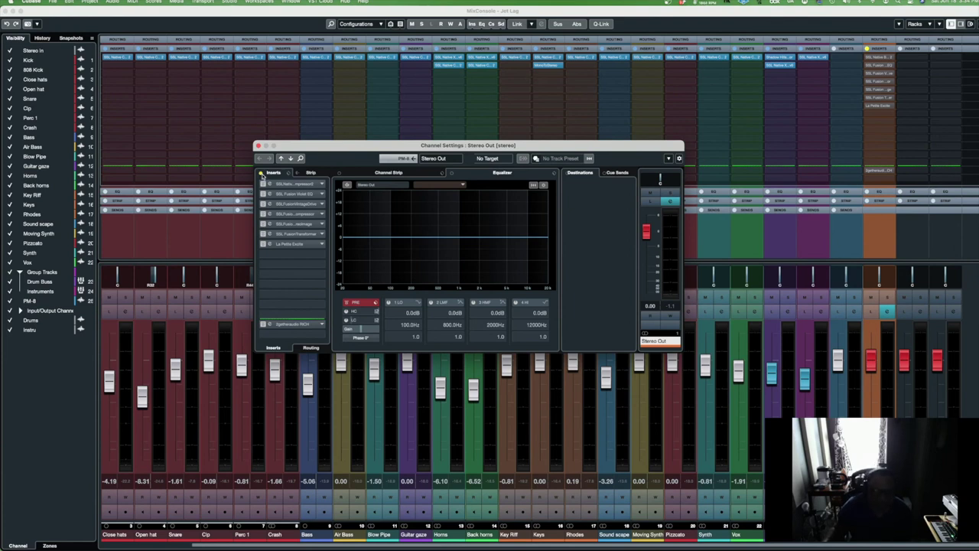
{"action": "key", "text": "space"}
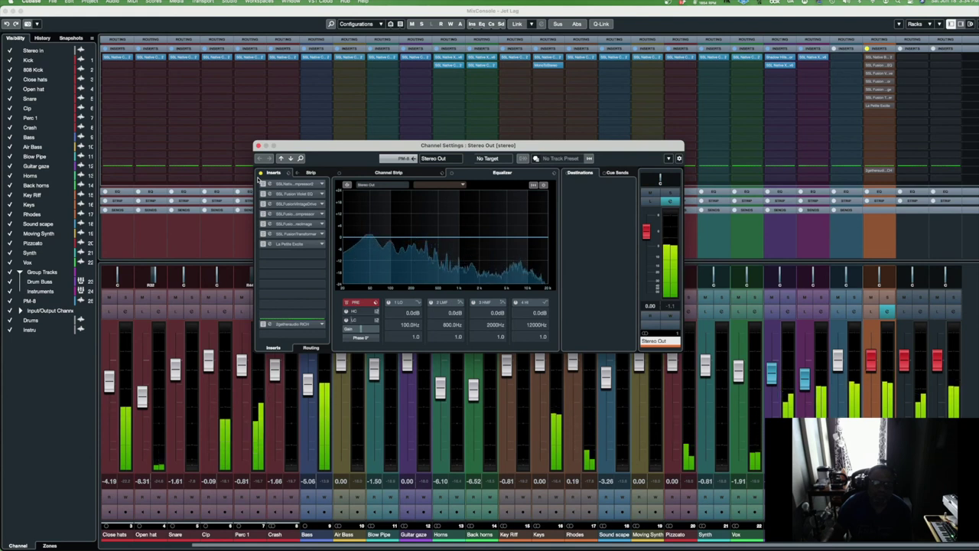
{"action": "left_click", "coordinate": [261, 174]}
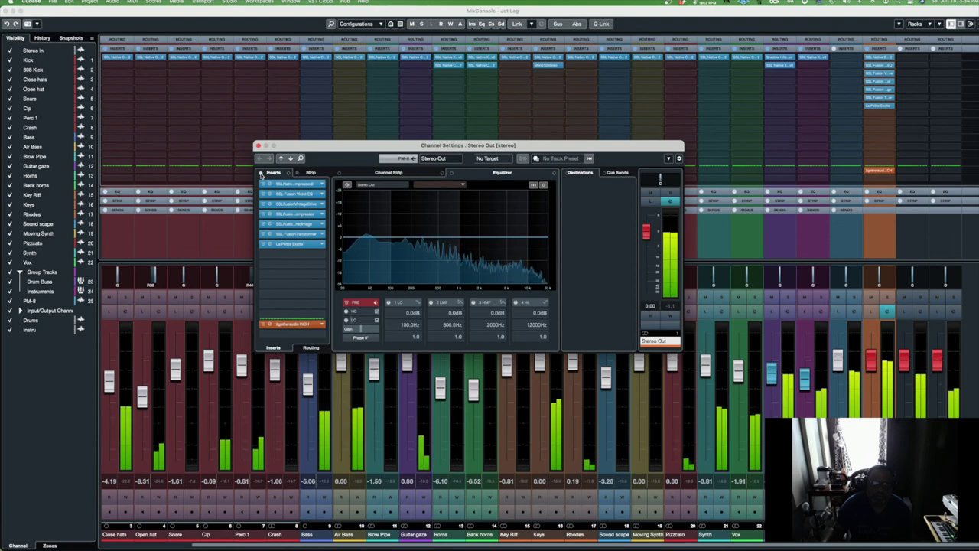
{"action": "left_click", "coordinate": [261, 173]}
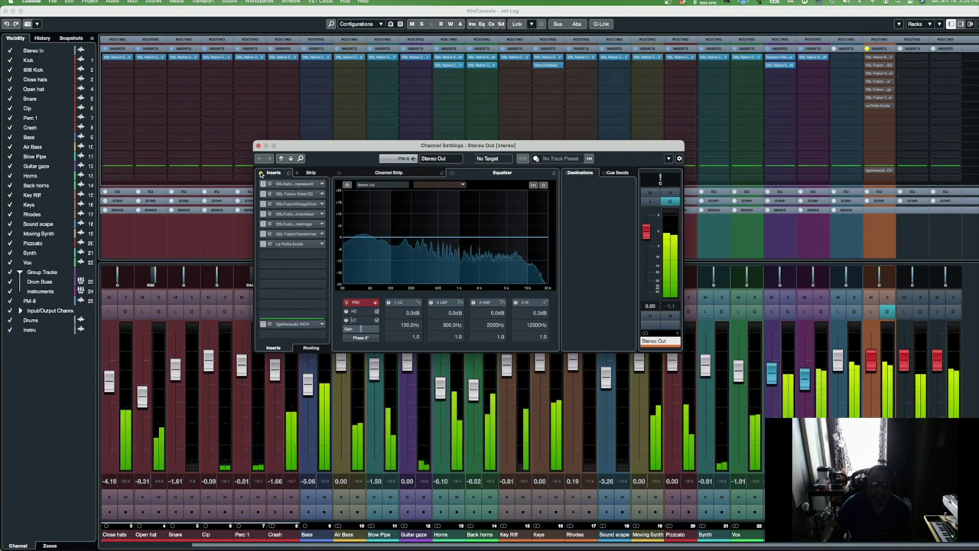
{"action": "left_click", "coordinate": [260, 174]}
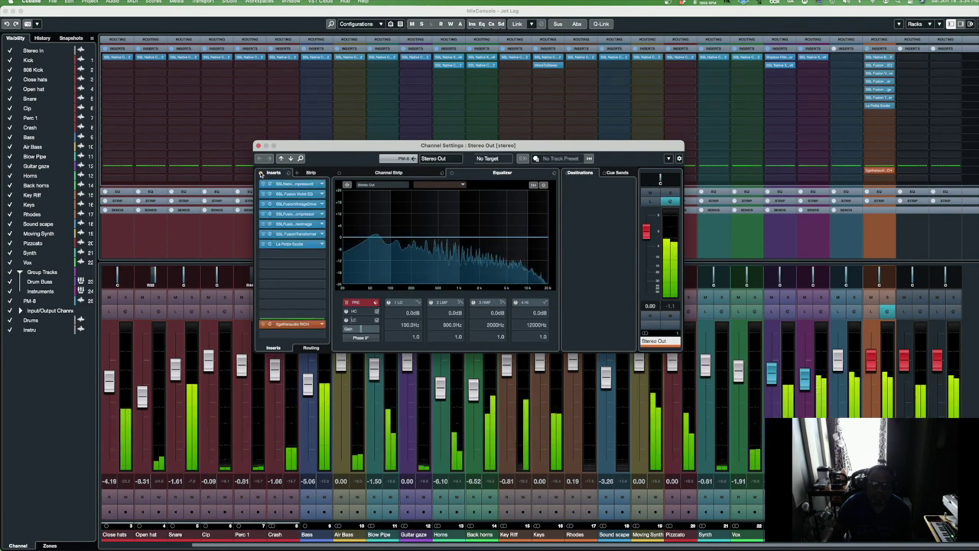